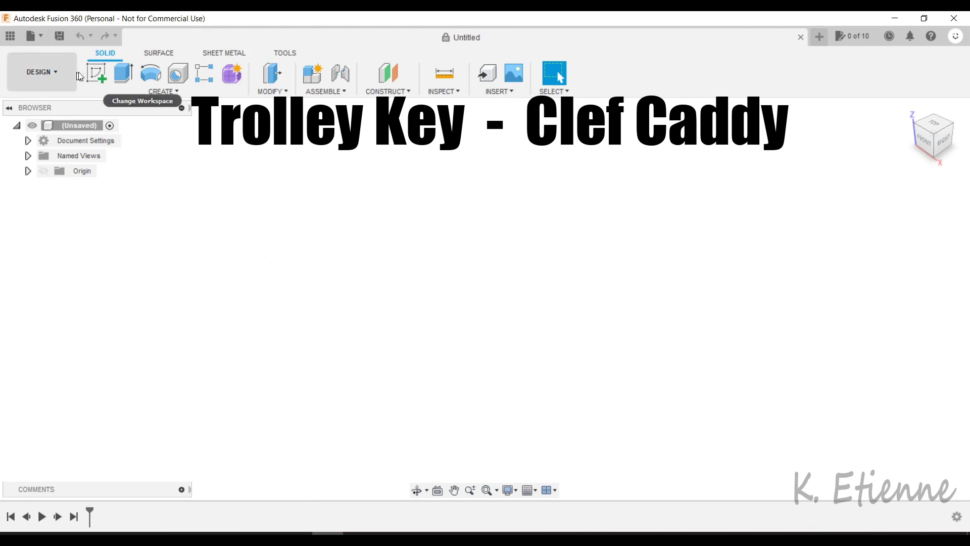
Step: Start a new sketch on the XY origin plane
{"action": "left_click", "coordinate": [96, 74]}
{"action": "left_click", "coordinate": [549, 300]}
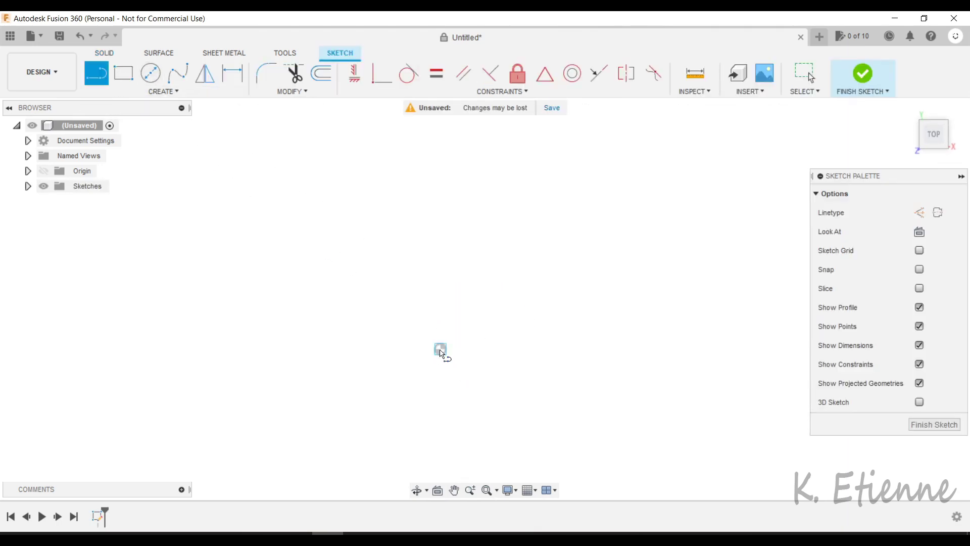
Step: Draw a 64 mm horizontal line starting at the origin
{"action": "left_click", "coordinate": [441, 350]}
{"action": "type", "text": "64"}
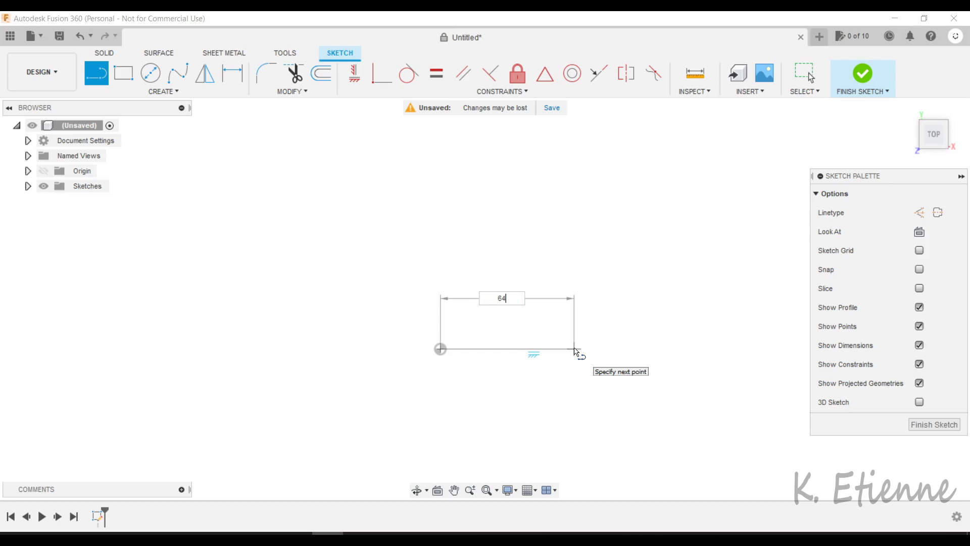
{"action": "key", "text": "Return"}
{"action": "key", "text": "Escape"}
{"action": "scroll", "coordinate": [577, 360], "scroll_direction": "up", "scroll_amount": 3}
{"action": "scroll", "coordinate": [586, 362], "scroll_direction": "up", "scroll_amount": 1}
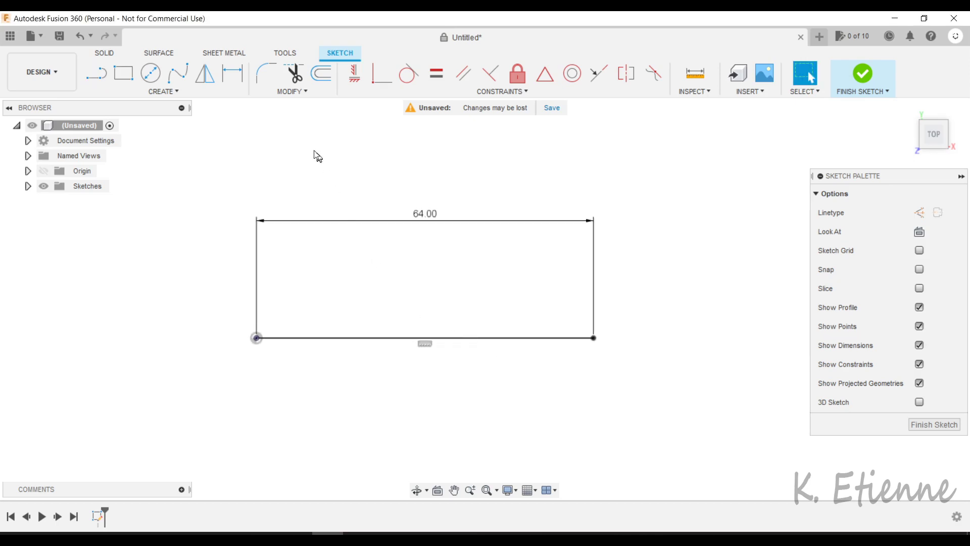
Step: Add 2-point circles at the line ends: Ø23 on the left, Ø24 on the right
{"action": "left_click", "coordinate": [161, 81]}
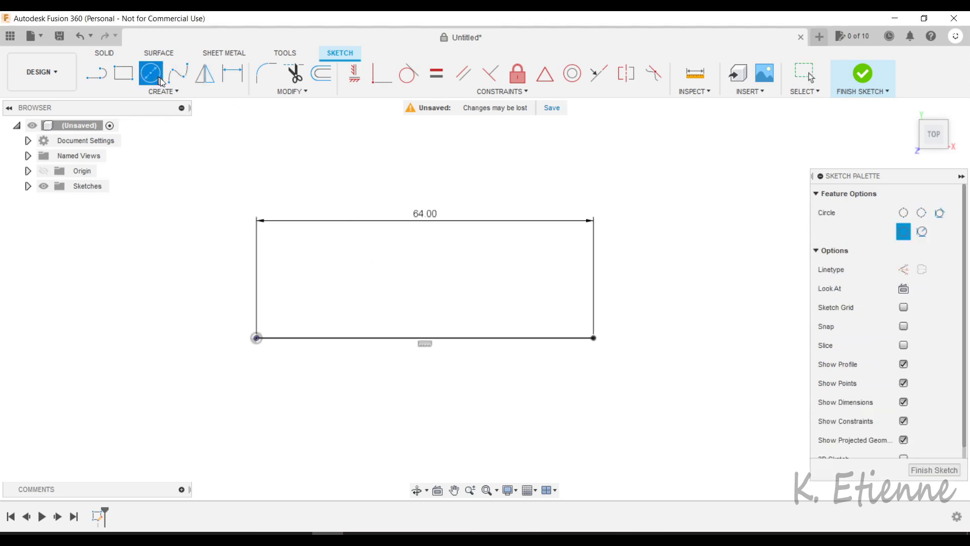
{"action": "left_click", "coordinate": [903, 213]}
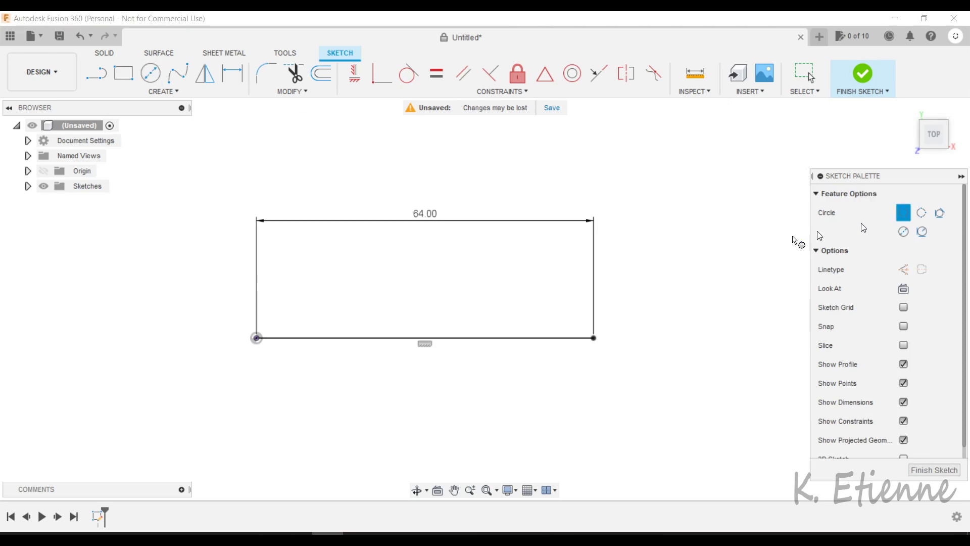
{"action": "left_click", "coordinate": [257, 338]}
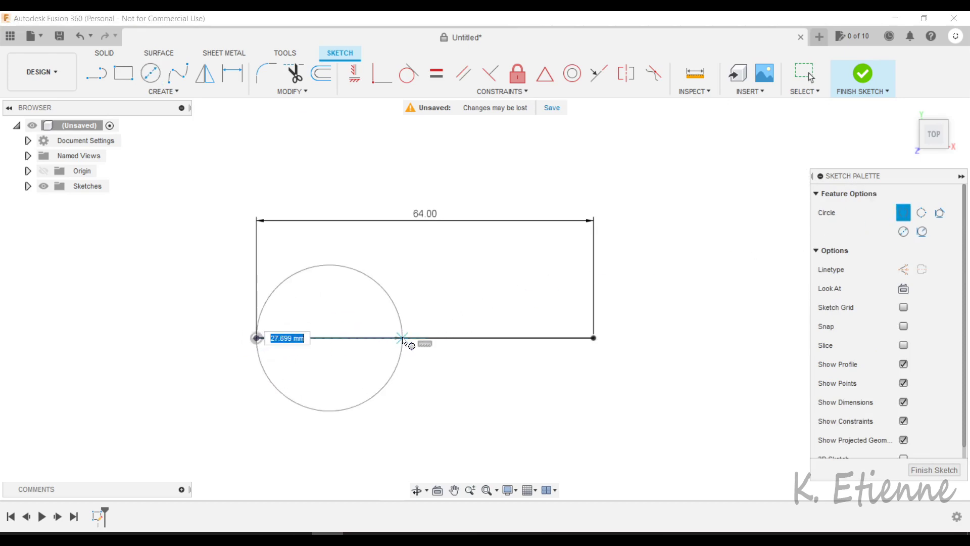
{"action": "key", "text": "Return"}
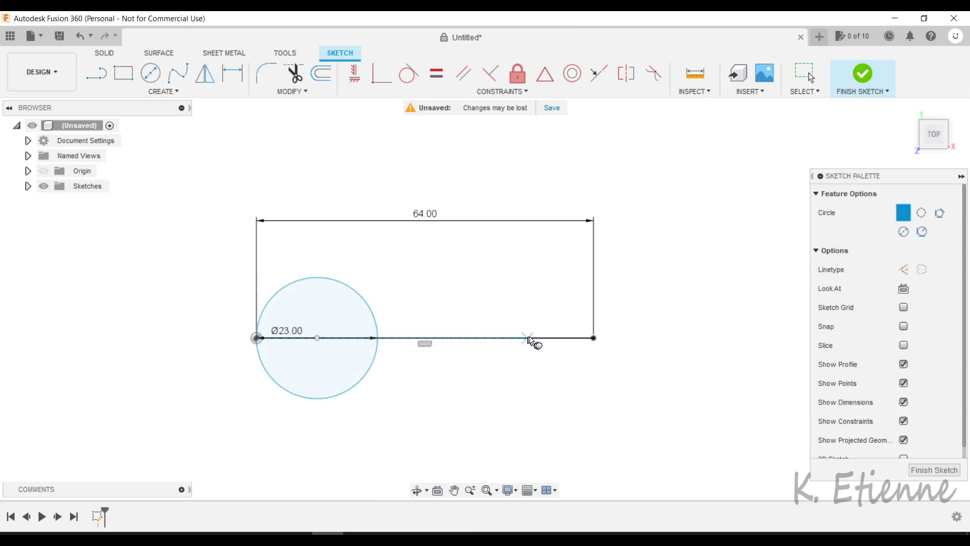
{"action": "left_click", "coordinate": [594, 338]}
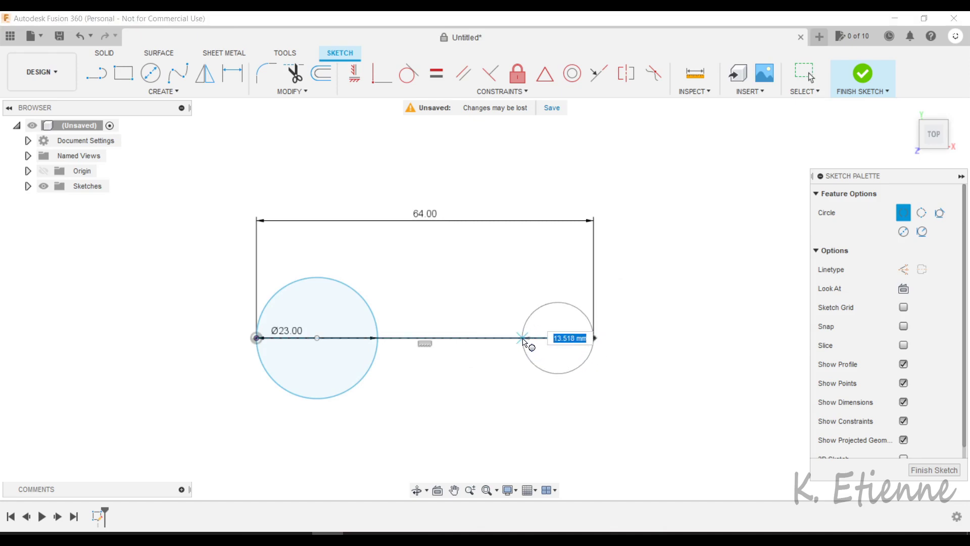
{"action": "type", "text": "24"}
{"action": "key", "text": "Tab"}
{"action": "key", "text": "Return"}
{"action": "scroll", "coordinate": [485, 364], "scroll_direction": "up", "scroll_amount": 2}
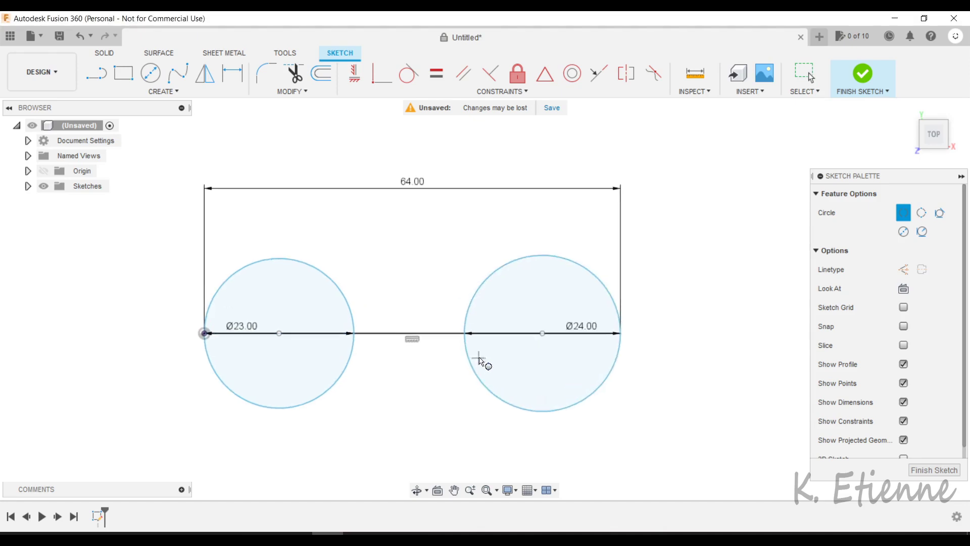
{"action": "scroll", "coordinate": [427, 364], "scroll_direction": "up", "scroll_amount": 2}
{"action": "scroll", "coordinate": [403, 367], "scroll_direction": "up", "scroll_amount": 2}
{"action": "middle_click_drag", "start_coordinate": [411, 368], "coordinate": [456, 358]}
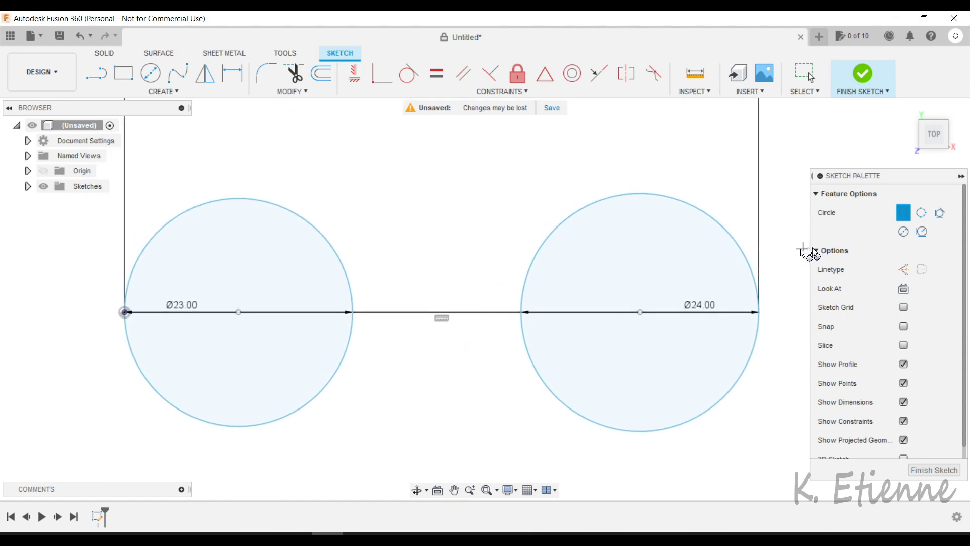
{"action": "left_click", "coordinate": [903, 232]}
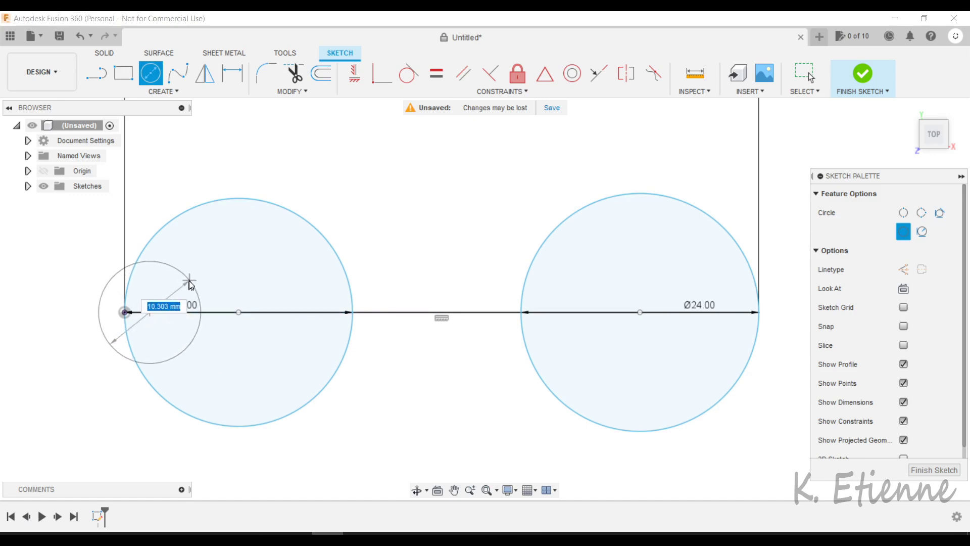
Step: Draw a Ø7 circle at the left end and dimension its centre 1 mm from the vertical line
{"action": "type", "text": "7"}
{"action": "key", "text": "Return"}
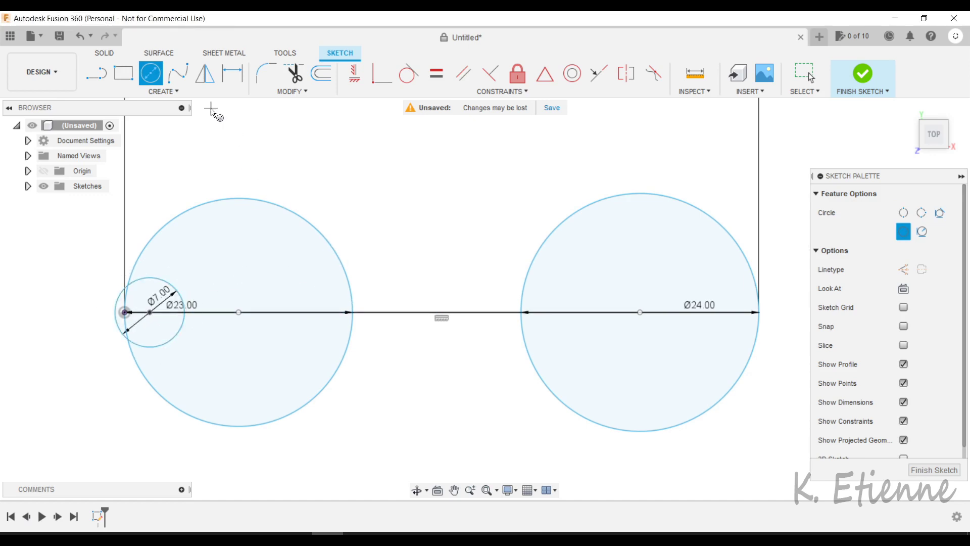
{"action": "left_click", "coordinate": [233, 73]}
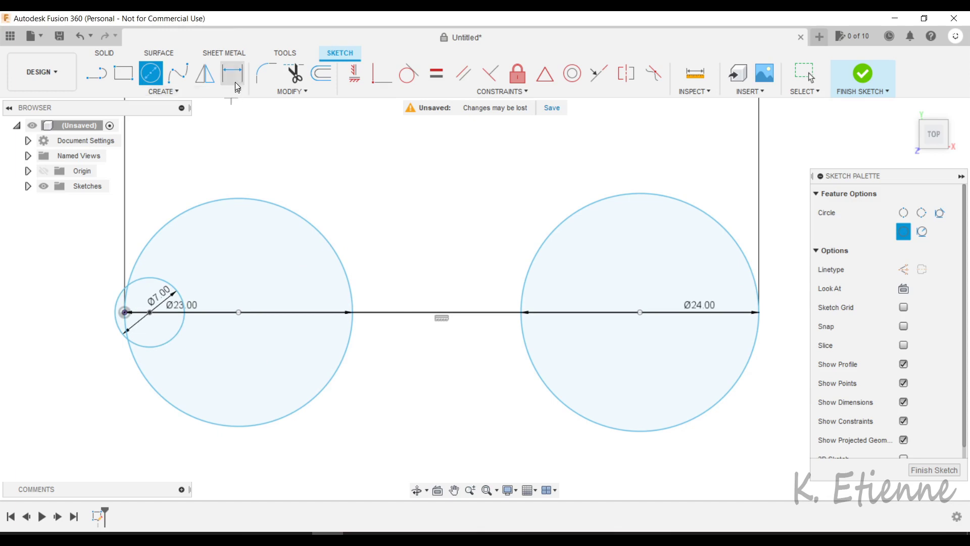
{"action": "left_click", "coordinate": [150, 312]}
{"action": "left_click", "coordinate": [148, 434]}
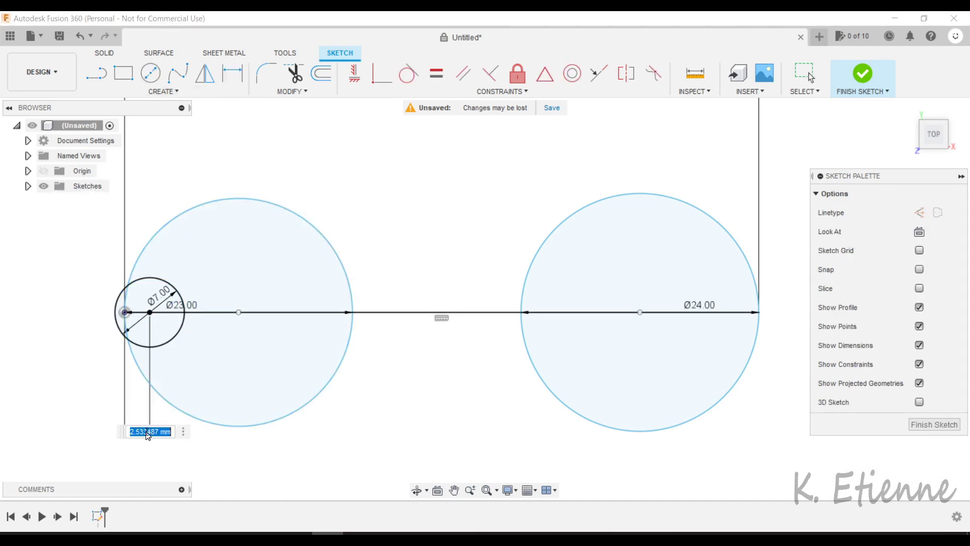
{"action": "type", "text": "1"}
{"action": "key", "text": "Return"}
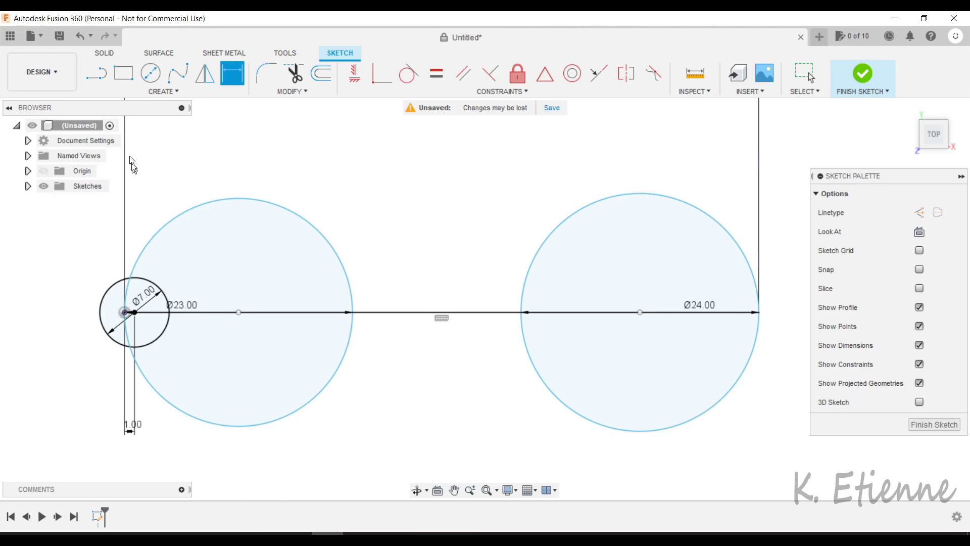
{"action": "left_click", "coordinate": [101, 80]}
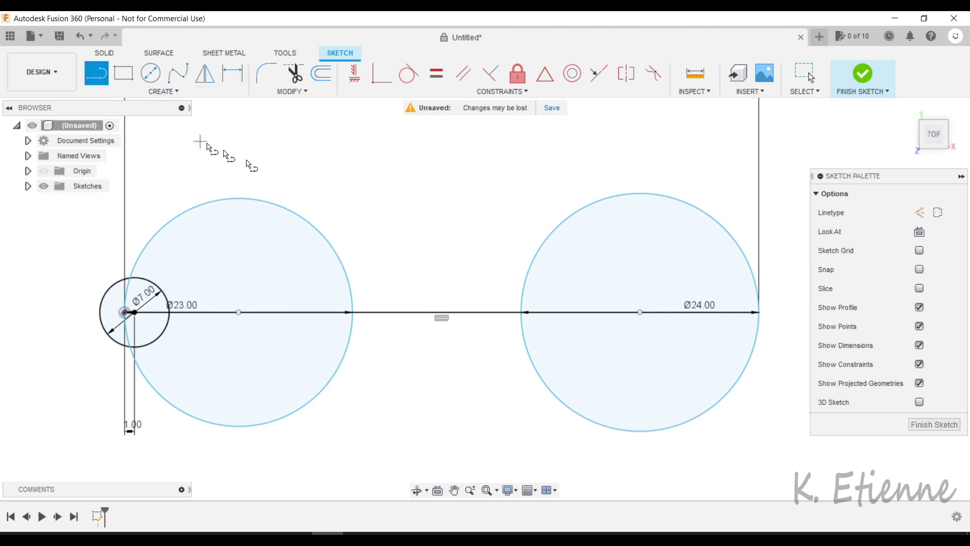
Step: Draw an upper horizontal line between the end circles and a Ø14 circle on it
{"action": "left_click", "coordinate": [524, 277]}
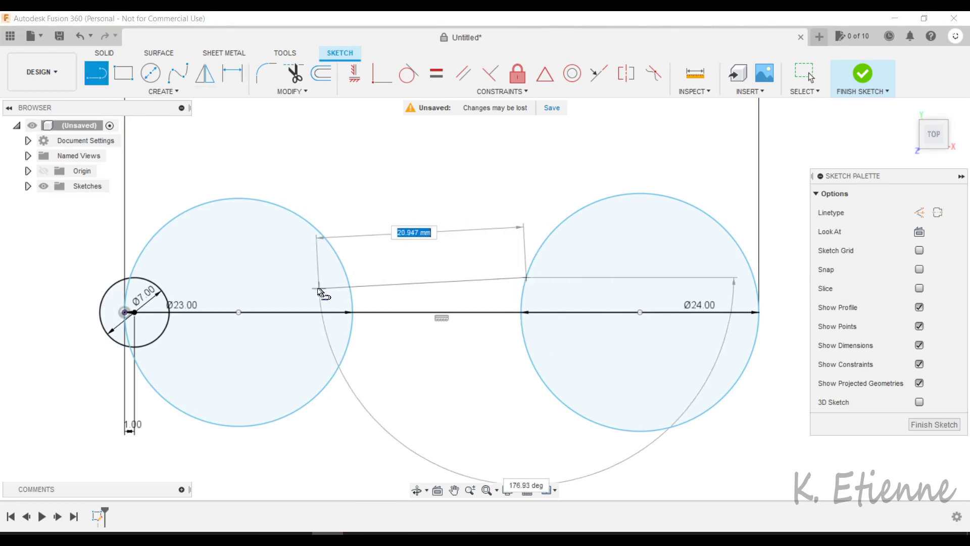
{"action": "left_click", "coordinate": [200, 276]}
{"action": "key", "text": "Escape"}
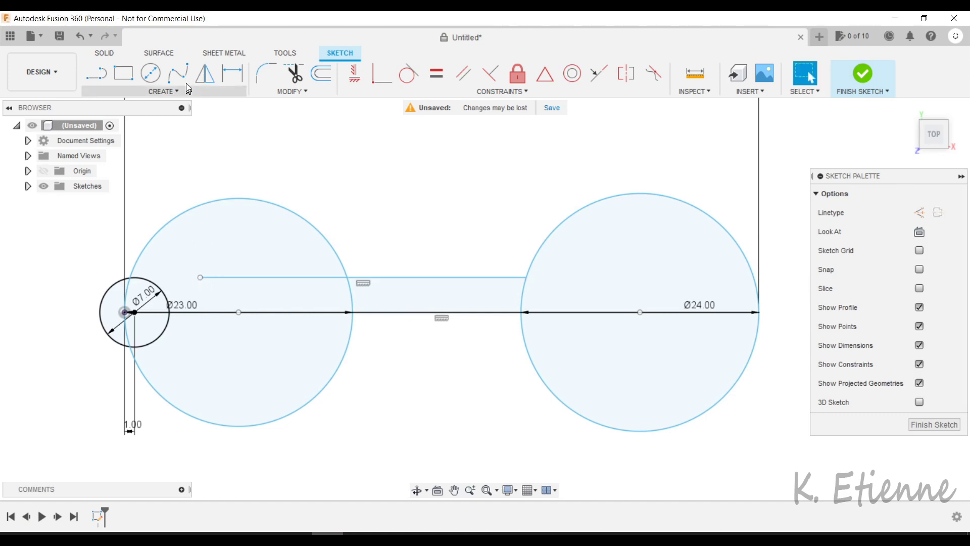
{"action": "left_click", "coordinate": [151, 74]}
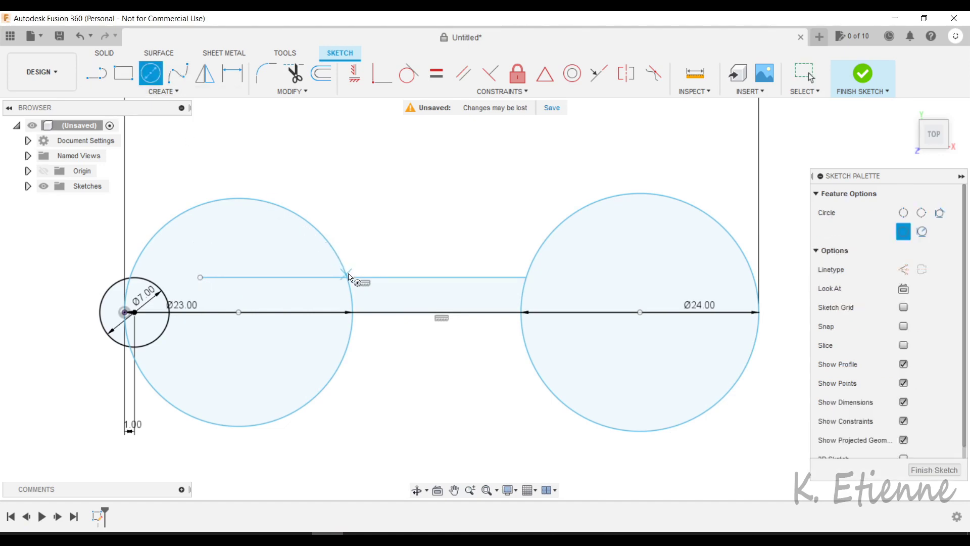
{"action": "left_click", "coordinate": [347, 277]}
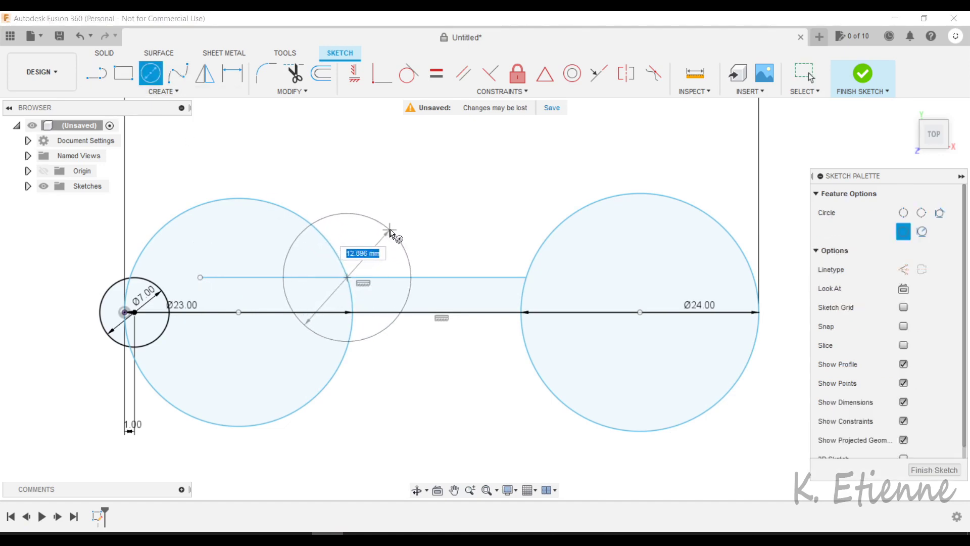
{"action": "key", "text": "Return"}
{"action": "key", "text": "Escape"}
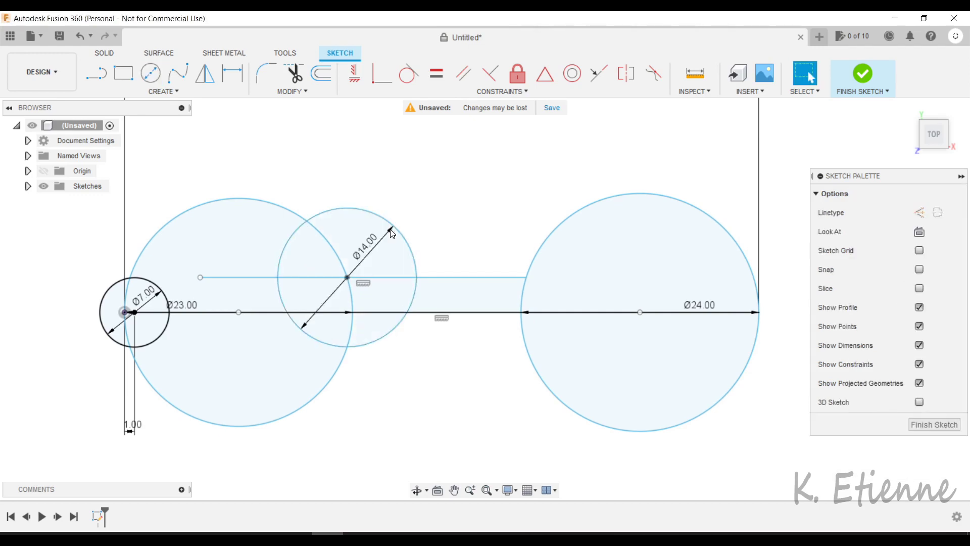
Step: Dimension the gap between the two horizontal lines as 4 mm
{"action": "left_click", "coordinate": [233, 73]}
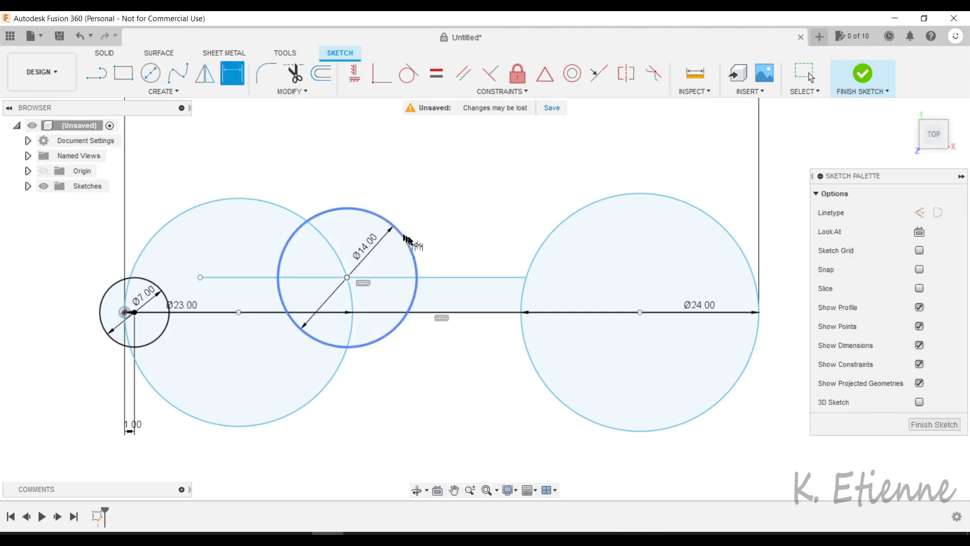
{"action": "left_click", "coordinate": [472, 277]}
{"action": "left_click", "coordinate": [479, 313]}
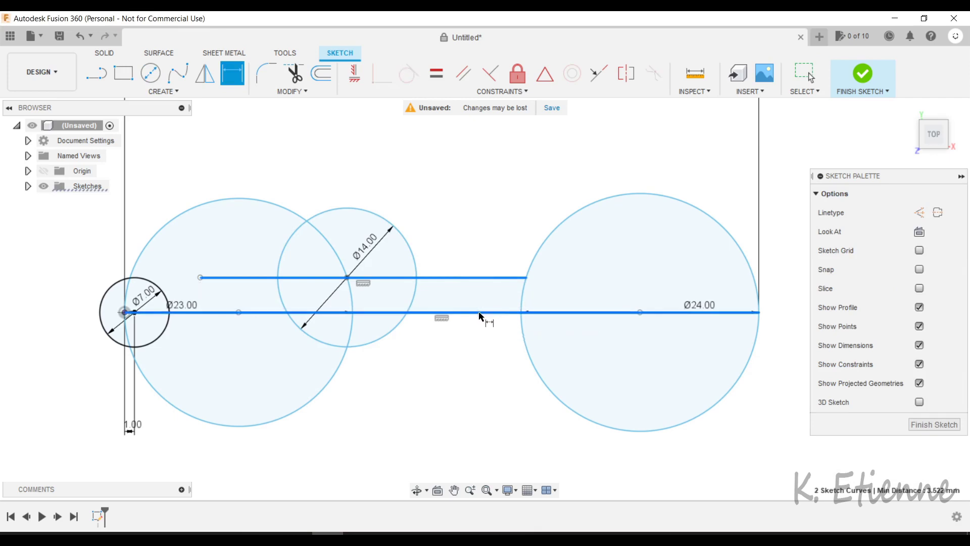
{"action": "left_click", "coordinate": [559, 305]}
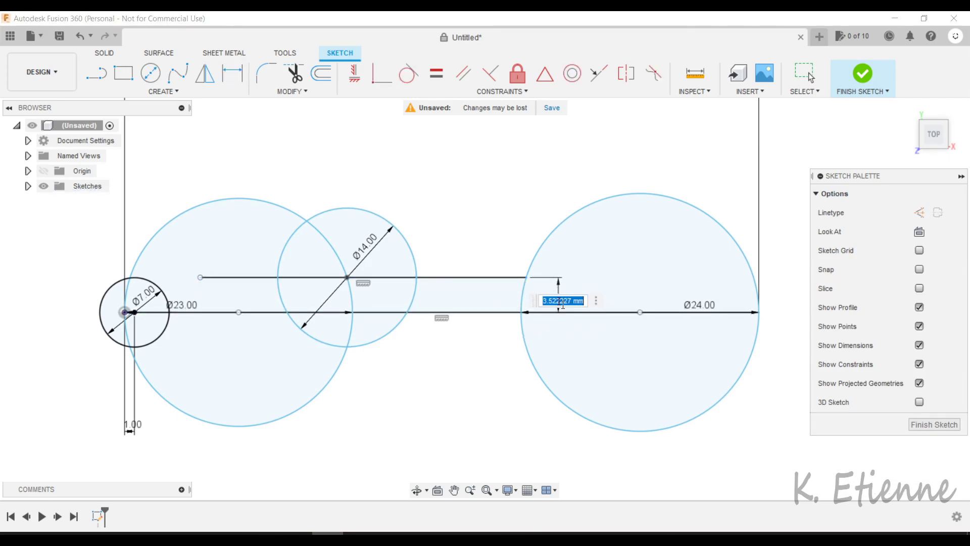
{"action": "type", "text": "4"}
{"action": "key", "text": "Return"}
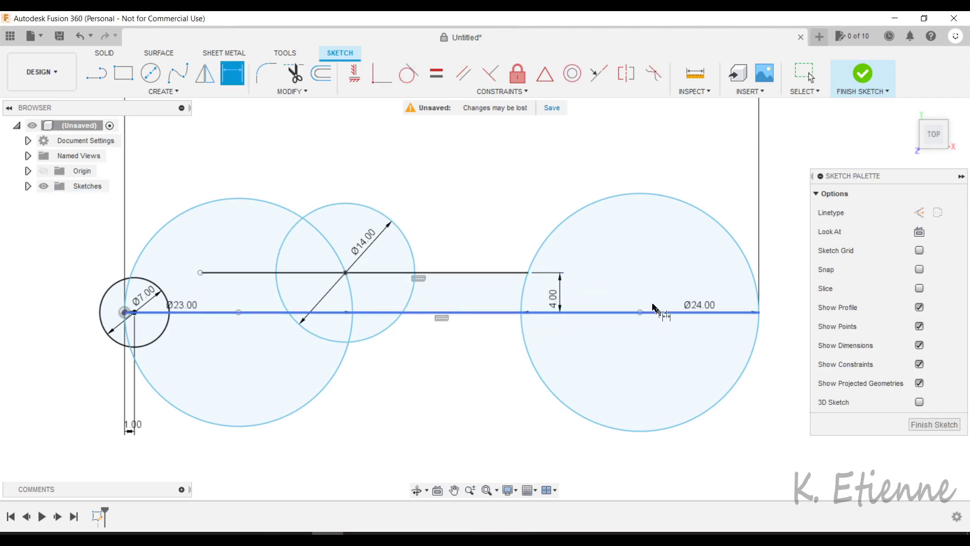
Step: Draw a Ø6 circle inside the Ø24 circle, dimension it 6 mm from its centre, and finish the sketch
{"action": "left_click", "coordinate": [151, 72]}
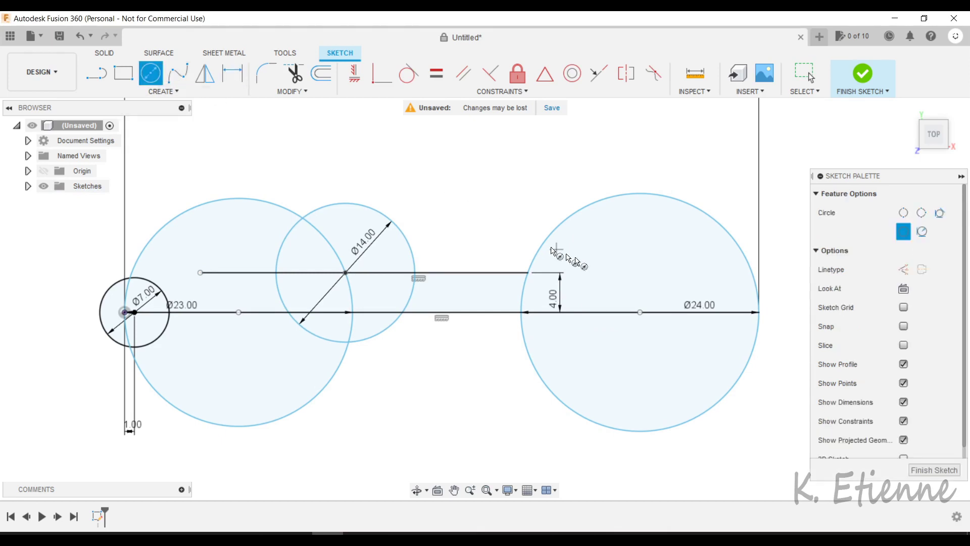
{"action": "left_click", "coordinate": [686, 313]}
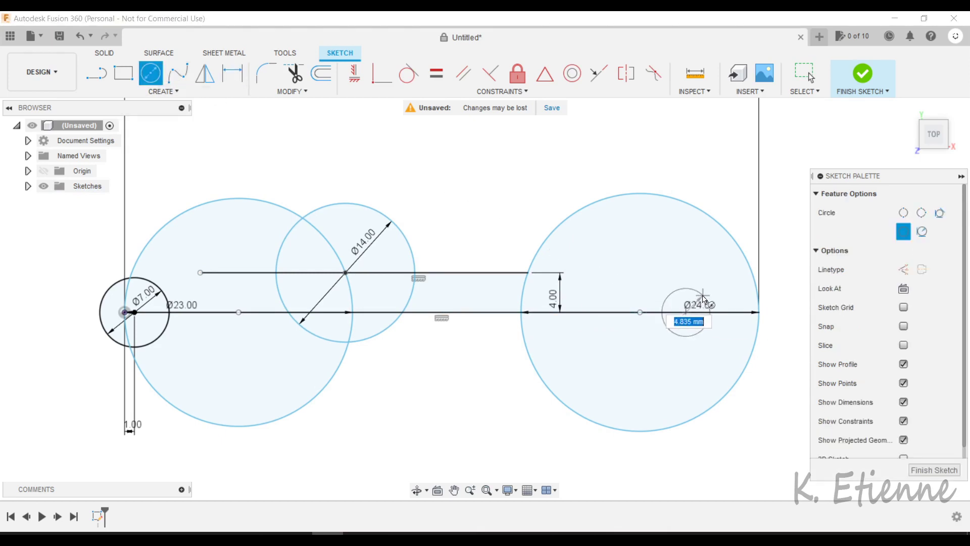
{"action": "key", "text": "Return"}
{"action": "key", "text": "Escape"}
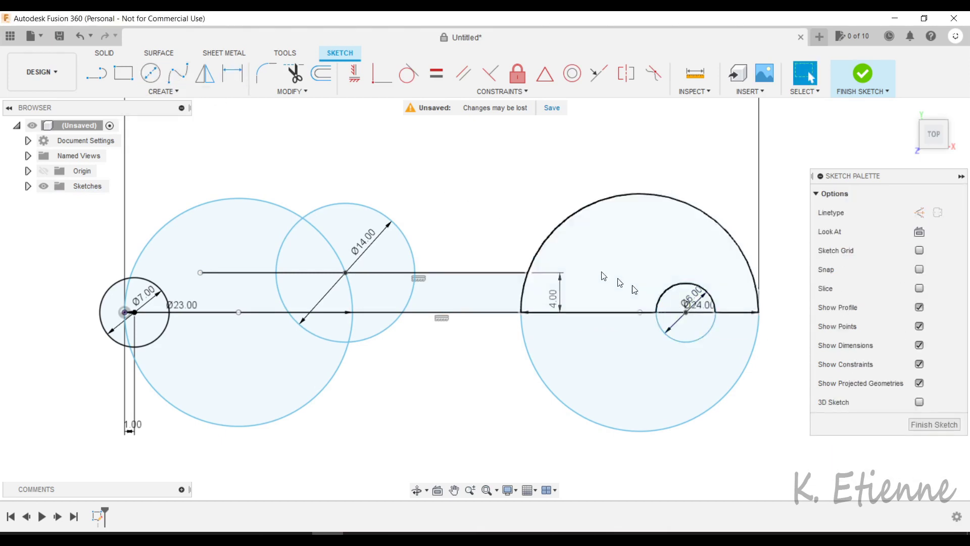
{"action": "key", "text": "d"}
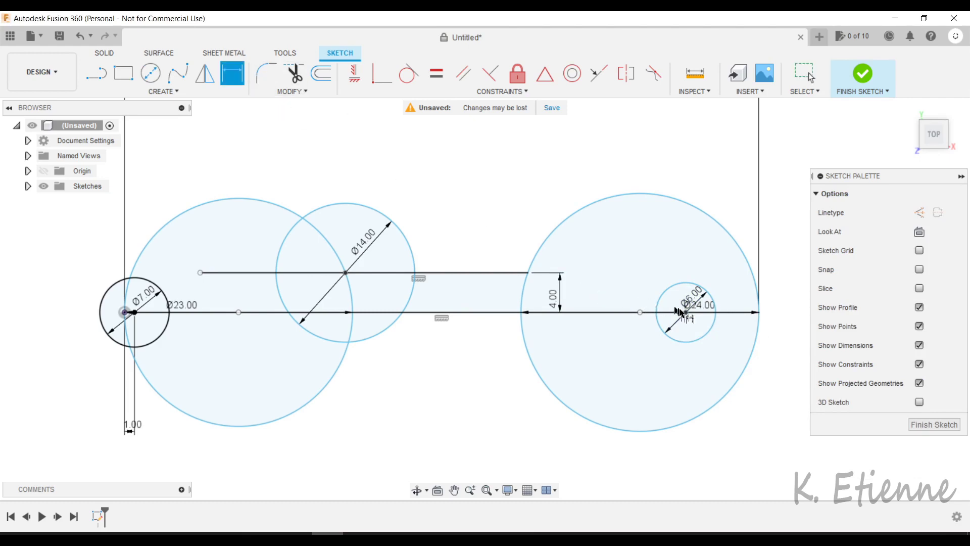
{"action": "left_click", "coordinate": [687, 313]}
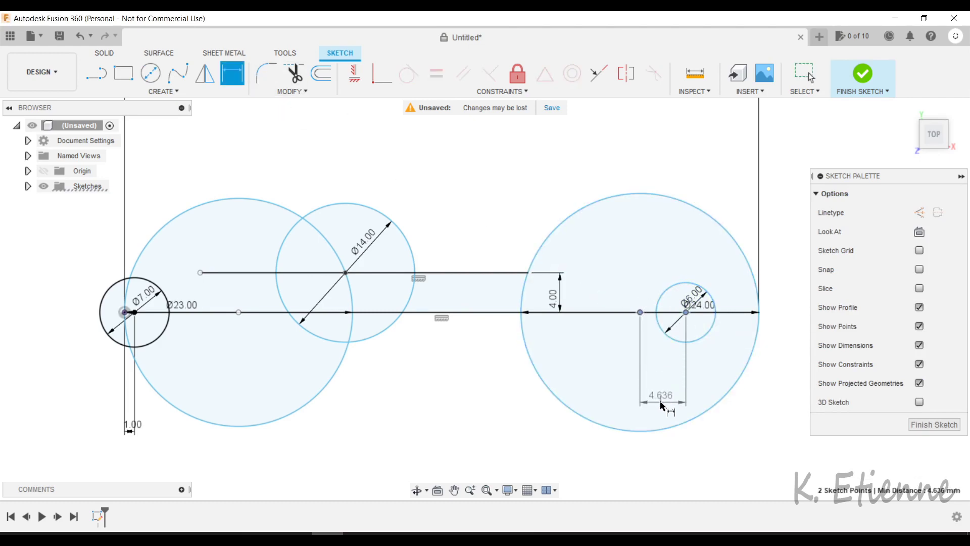
{"action": "left_click", "coordinate": [667, 403]}
{"action": "type", "text": "6"}
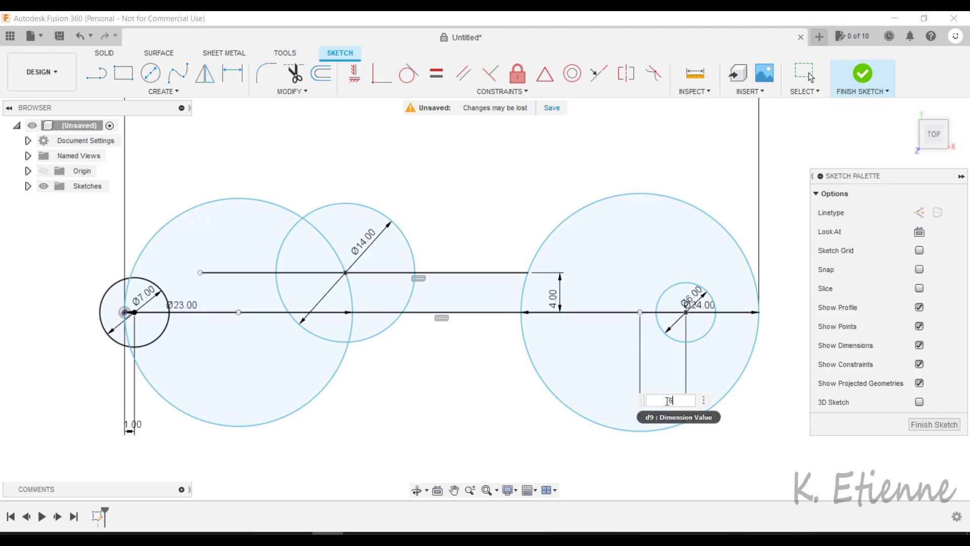
{"action": "key", "text": "Return"}
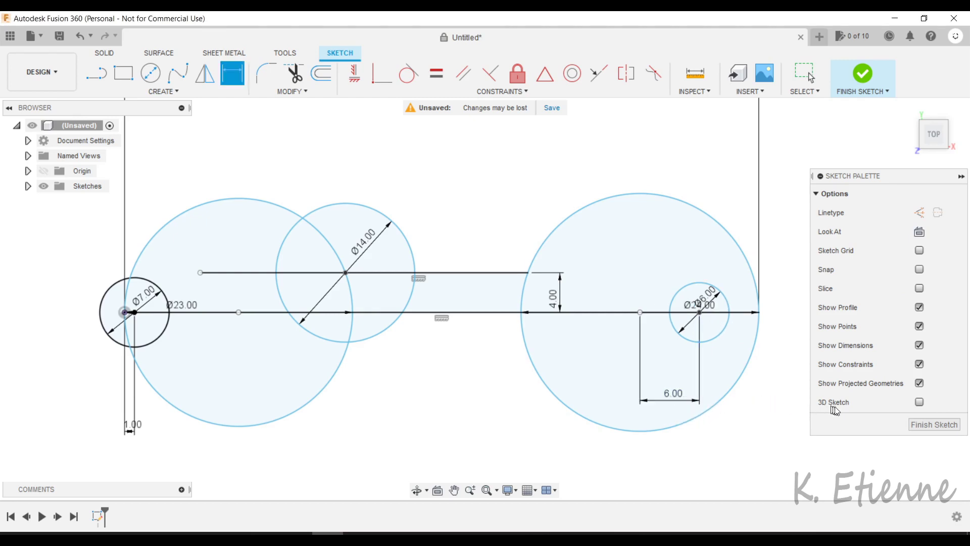
{"action": "left_click", "coordinate": [915, 422]}
Step: Extrude the five upper sketch profiles 2 mm as a new body
{"action": "scroll", "coordinate": [578, 324], "scroll_direction": "down", "scroll_amount": 3}
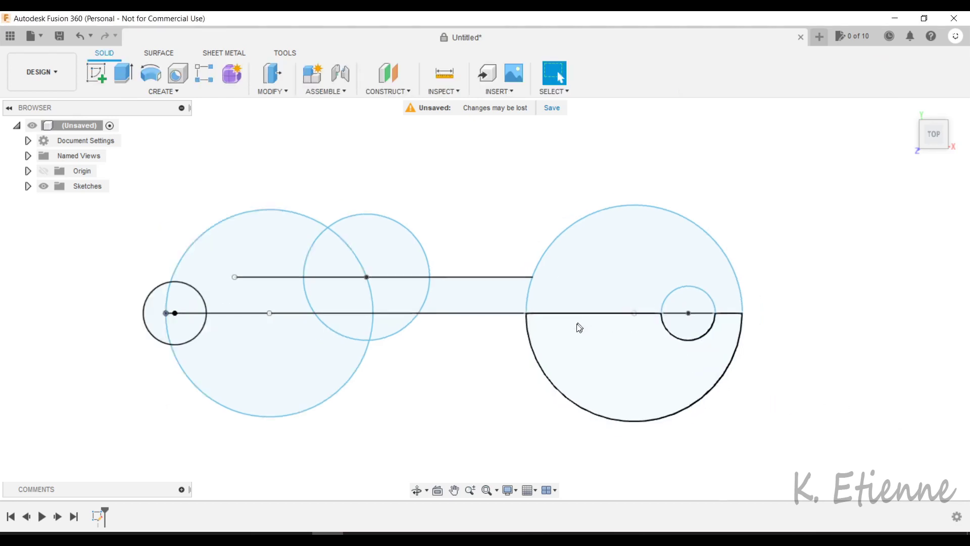
{"action": "left_click", "coordinate": [123, 74]}
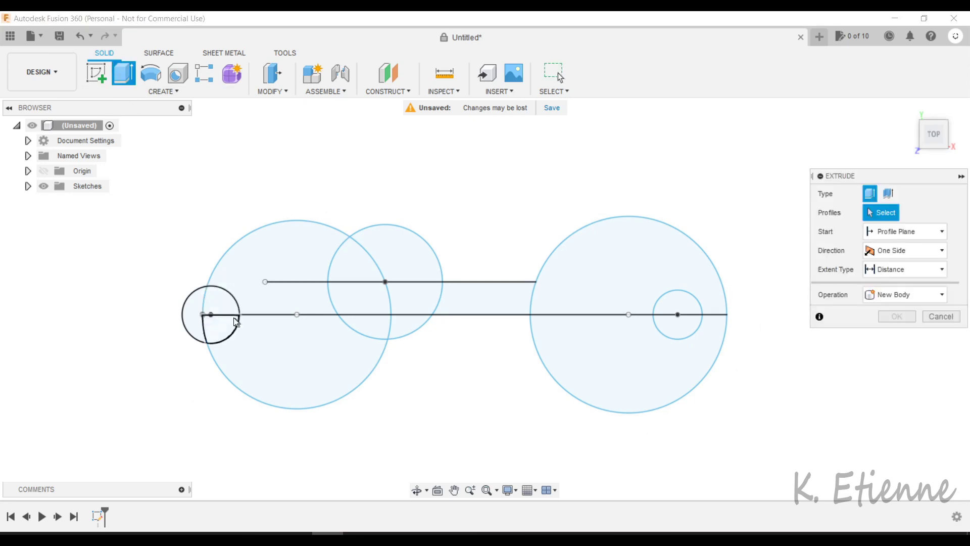
{"action": "left_click", "coordinate": [257, 300]}
{"action": "left_click", "coordinate": [354, 300]}
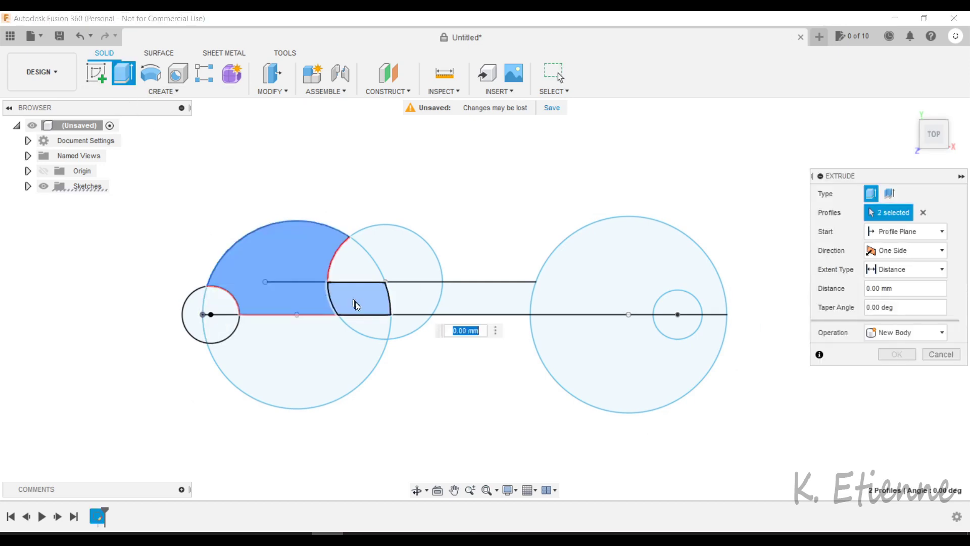
{"action": "left_click", "coordinate": [414, 304]}
{"action": "left_click", "coordinate": [485, 303]}
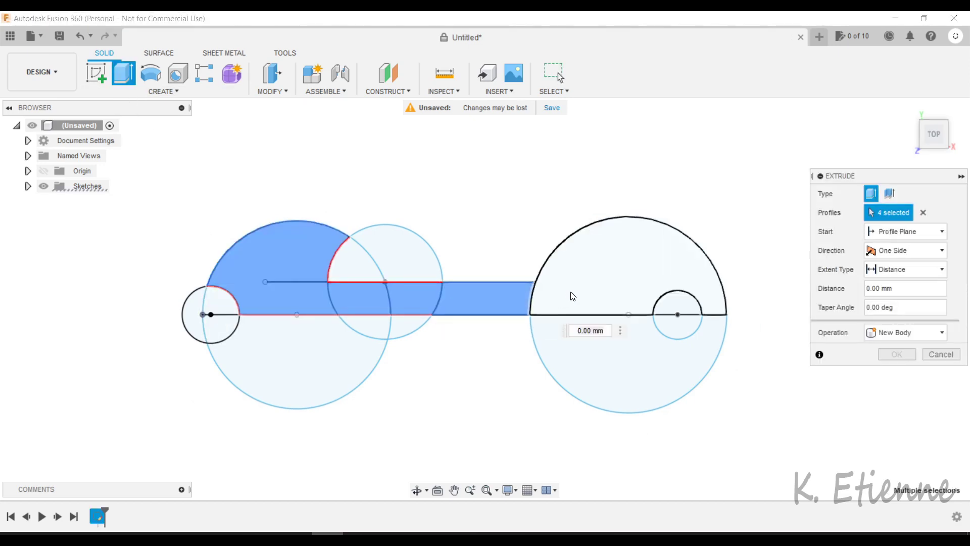
{"action": "left_click", "coordinate": [573, 296]}
{"action": "type", "text": "2"}
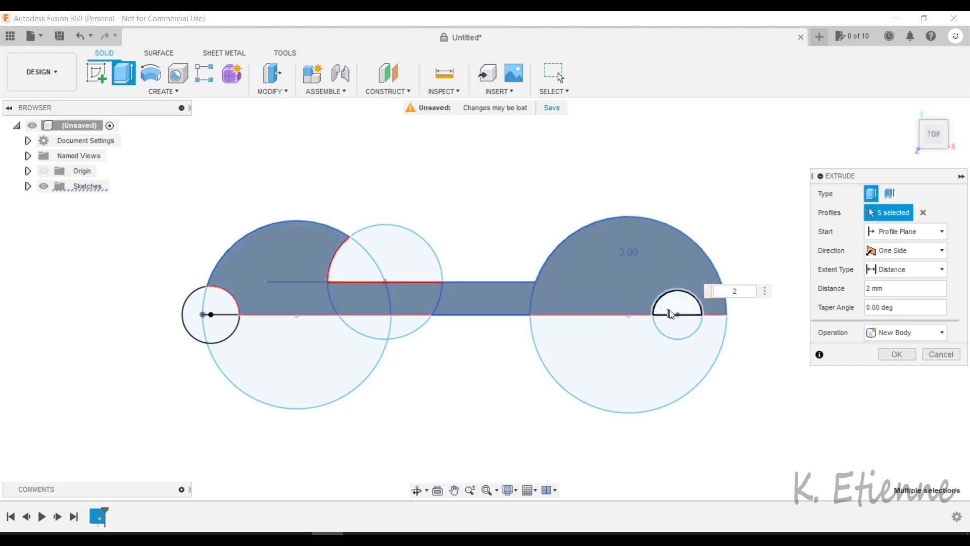
{"action": "left_click", "coordinate": [891, 354]}
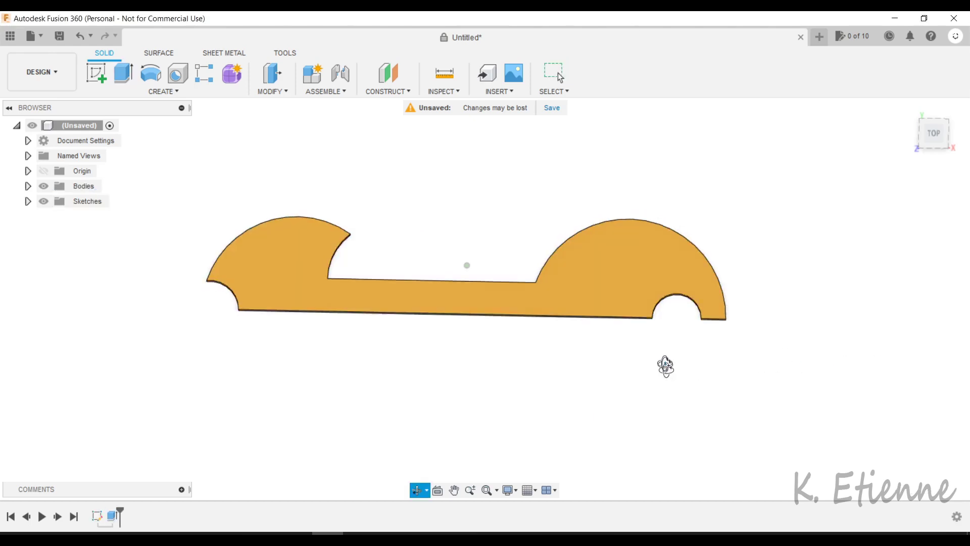
{"action": "mouse_move", "coordinate": [665, 364]}
{"action": "middle_mouse_down", "text": "shift"}
{"action": "mouse_move", "coordinate": [665, 310]}
{"action": "mouse_move", "coordinate": [438, 309]}
{"action": "mouse_move", "coordinate": [409, 295]}
{"action": "middle_mouse_up", "text": "shift"}
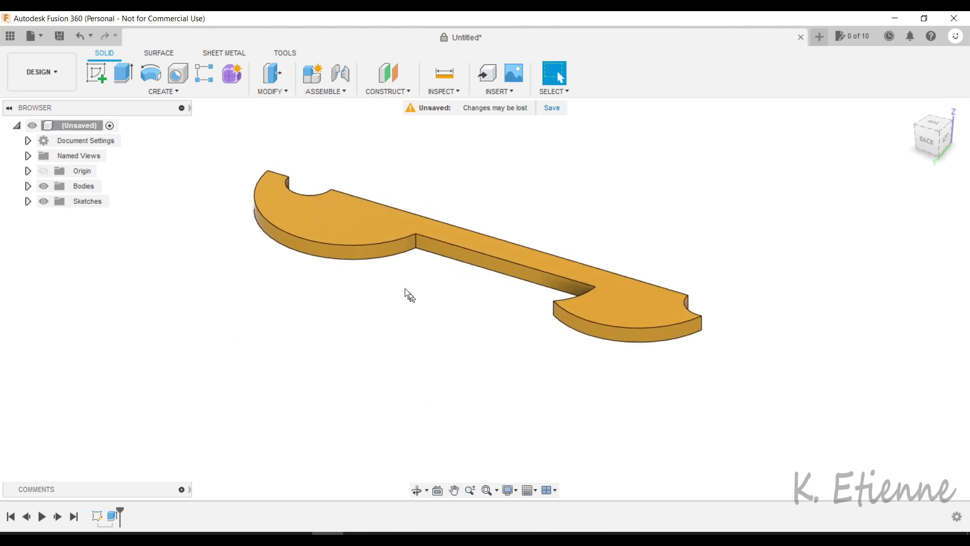
Step: Fillet the four inner corner edges where the strip meets the lobes with a 2 mm radius
{"action": "left_click", "coordinate": [266, 92]}
{"action": "left_click", "coordinate": [280, 117]}
{"action": "scroll", "coordinate": [435, 245], "scroll_direction": "up", "scroll_amount": 2}
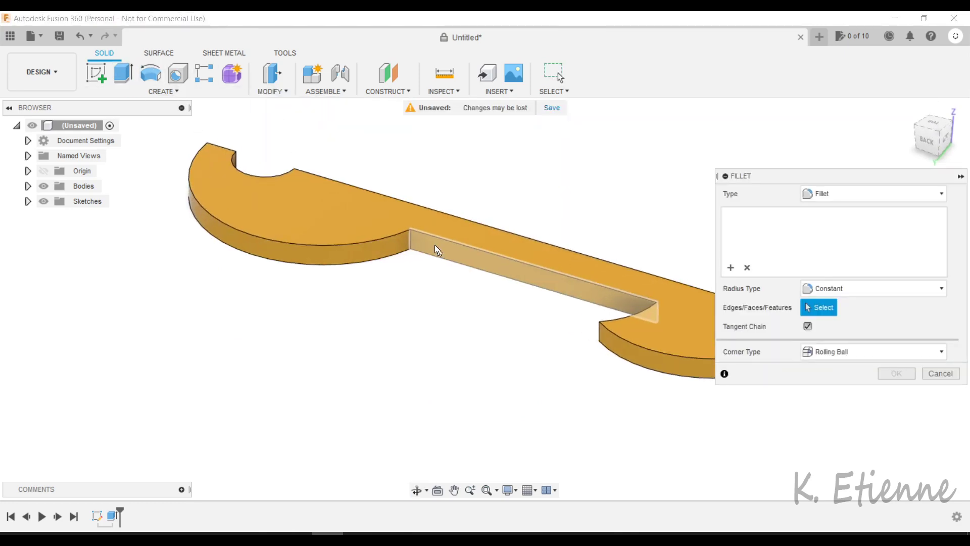
{"action": "left_click", "coordinate": [408, 236]}
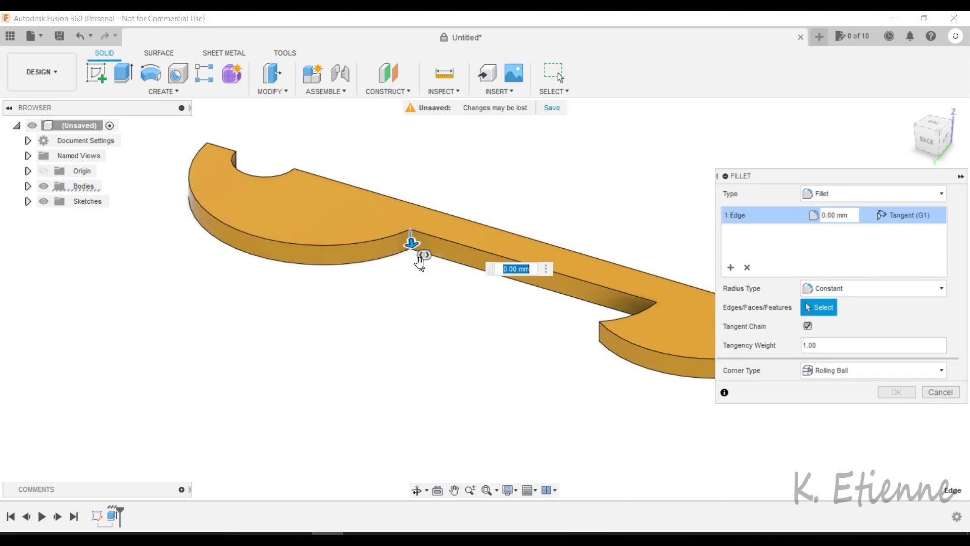
{"action": "middle_click_drag", "start_coordinate": [419, 263], "coordinate": [290, 271]}
{"action": "left_click", "coordinate": [470, 337]}
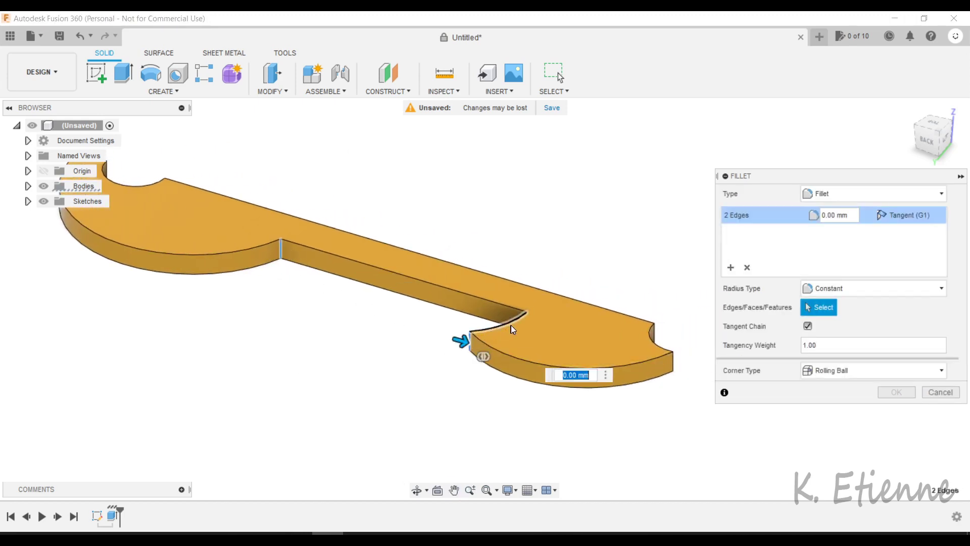
{"action": "left_click", "coordinate": [527, 320]}
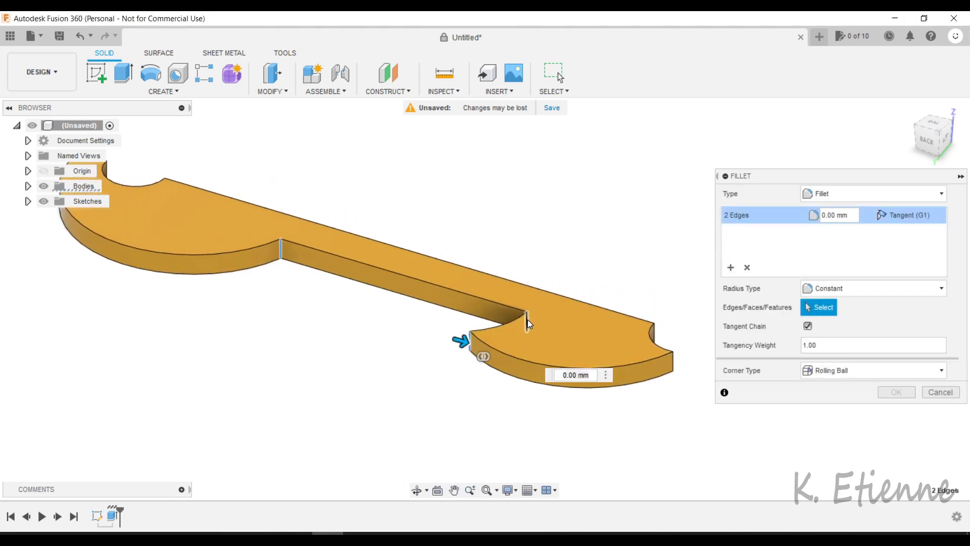
{"action": "left_click", "coordinate": [677, 362]}
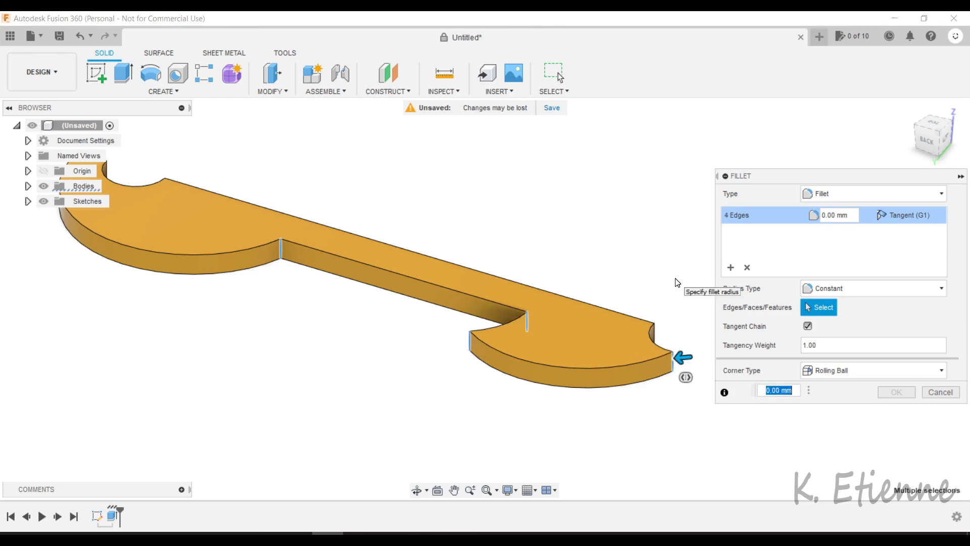
{"action": "type", "text": "2"}
{"action": "key", "text": "Return"}
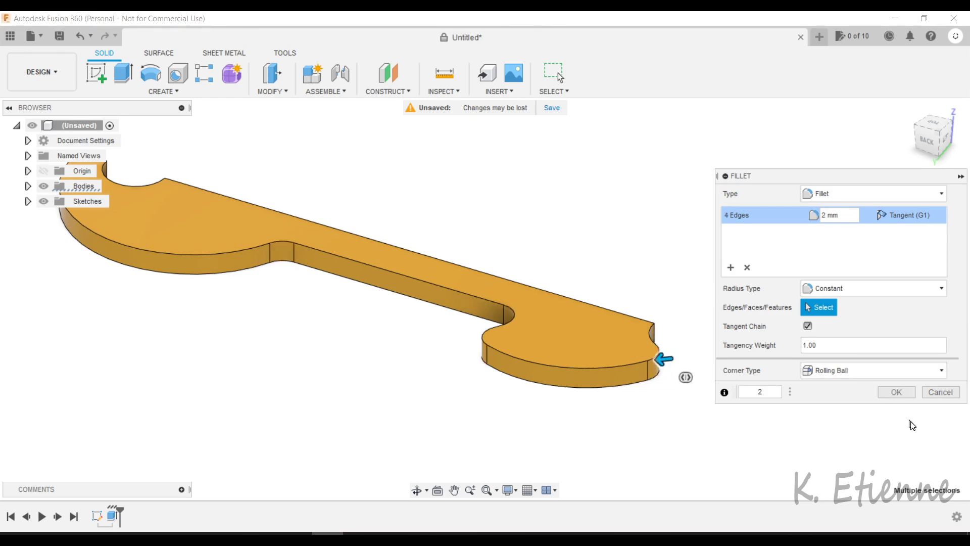
{"action": "left_click", "coordinate": [897, 392]}
{"action": "mouse_move", "coordinate": [771, 377]}
{"action": "middle_mouse_down", "text": "shift"}
{"action": "mouse_move", "coordinate": [693, 351]}
{"action": "mouse_move", "coordinate": [587, 353]}
{"action": "mouse_move", "coordinate": [580, 340]}
{"action": "middle_mouse_up", "text": "shift"}
{"action": "key", "text": "Escape"}
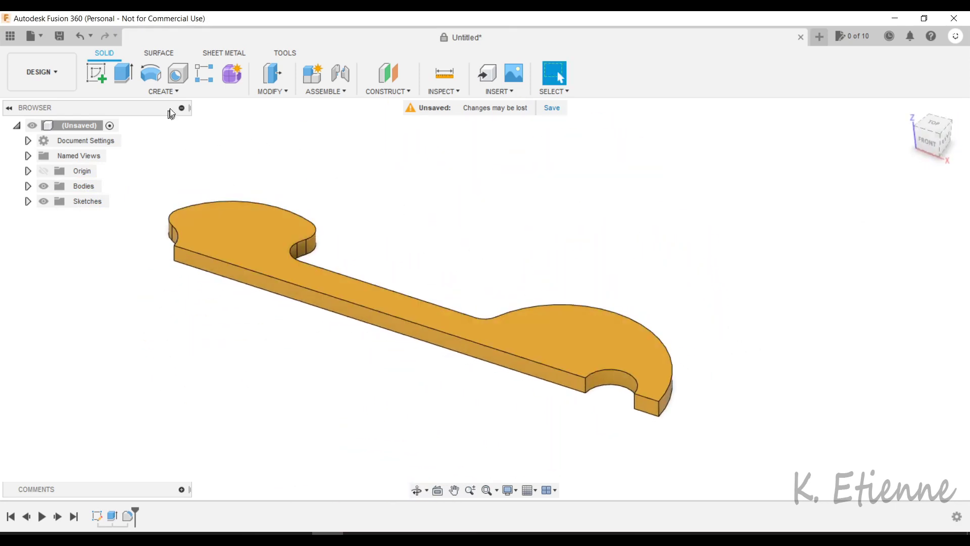
Step: Mirror the half-key body across the flat-end plane, joining both halves
{"action": "left_click", "coordinate": [164, 91]}
{"action": "left_click", "coordinate": [158, 380]}
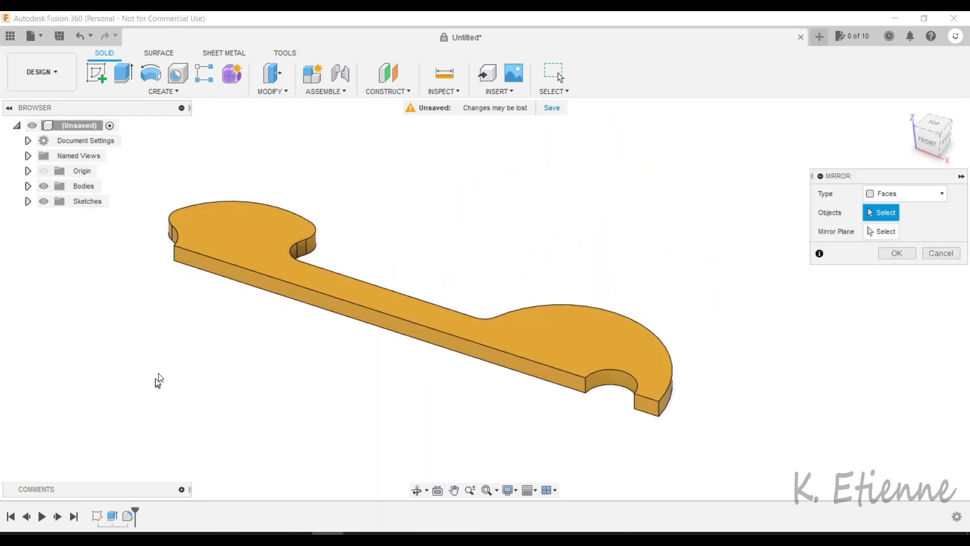
{"action": "left_click", "coordinate": [905, 194]}
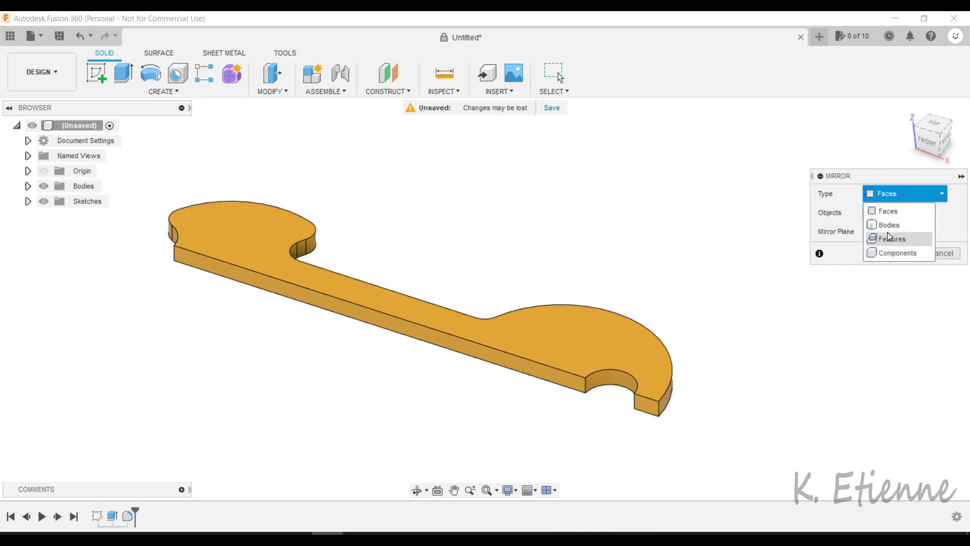
{"action": "left_click", "coordinate": [887, 222]}
{"action": "left_click", "coordinate": [589, 329]}
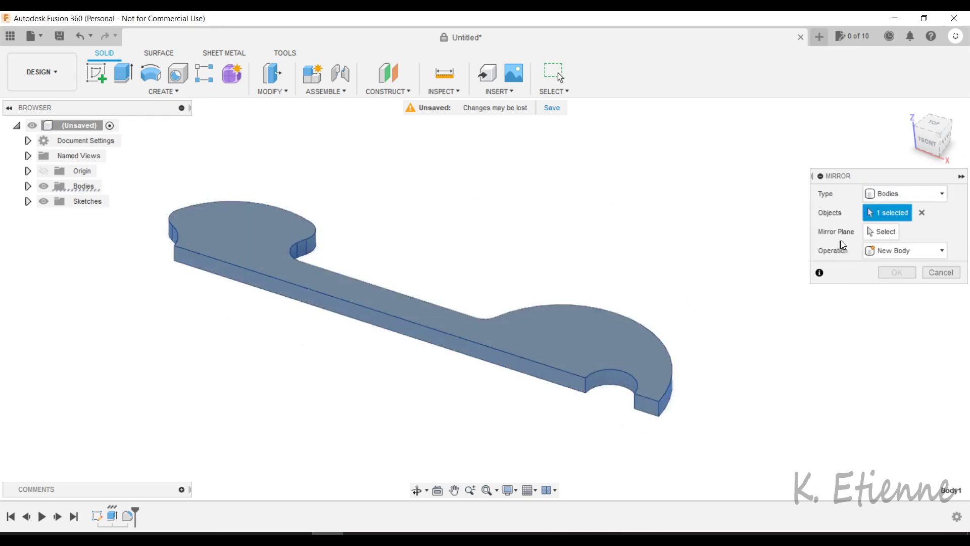
{"action": "left_click", "coordinate": [881, 231]}
{"action": "left_click", "coordinate": [537, 368]}
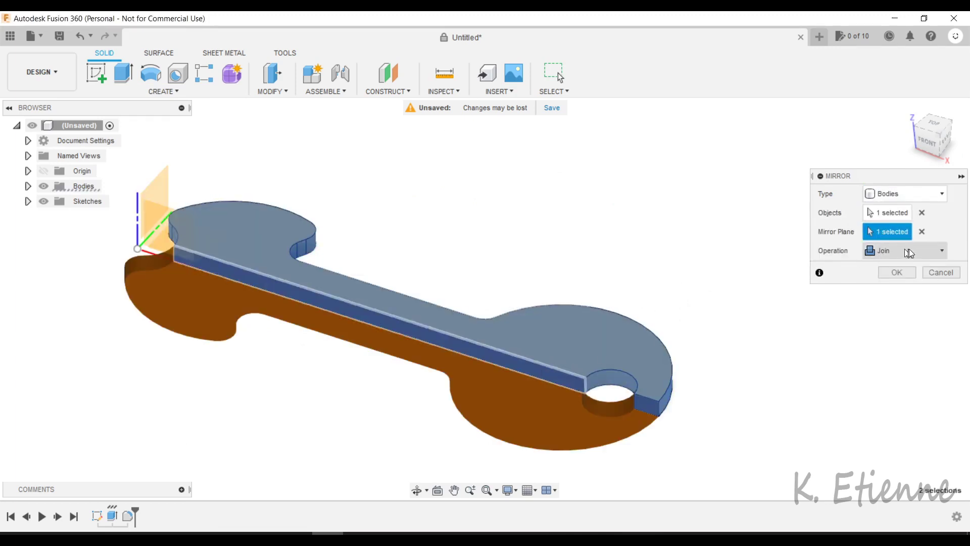
{"action": "left_click", "coordinate": [897, 273]}
{"action": "mouse_move", "coordinate": [784, 266]}
{"action": "middle_mouse_down", "text": "shift"}
{"action": "mouse_move", "coordinate": [771, 264]}
{"action": "mouse_move", "coordinate": [749, 178]}
{"action": "mouse_move", "coordinate": [730, 225]}
{"action": "mouse_move", "coordinate": [503, 281]}
{"action": "mouse_move", "coordinate": [369, 253]}
{"action": "middle_mouse_up", "text": "shift"}
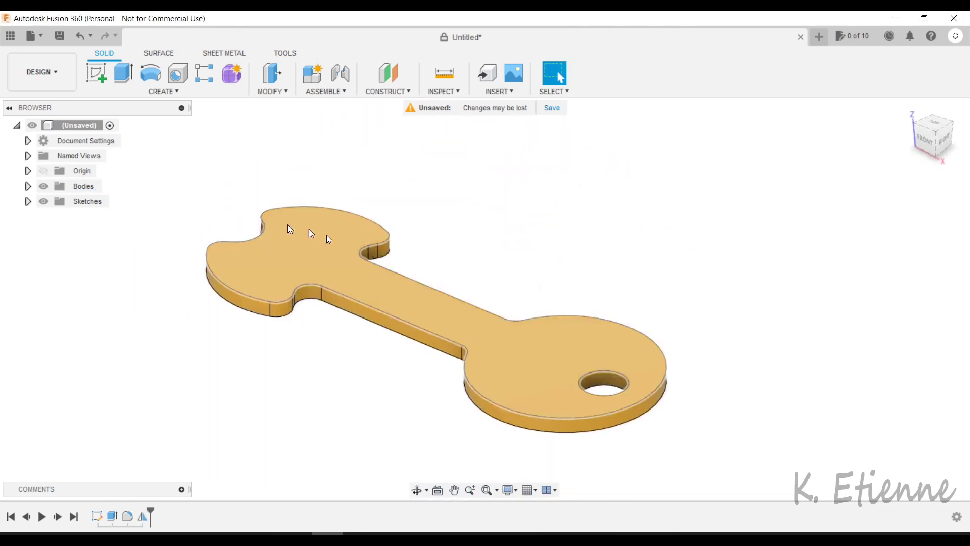
Step: Export Body1 as a binary STL named 'Trolley key' to the STL folder on drive E
{"action": "left_click", "coordinate": [28, 186]}
{"action": "right_click", "coordinate": [94, 201]}
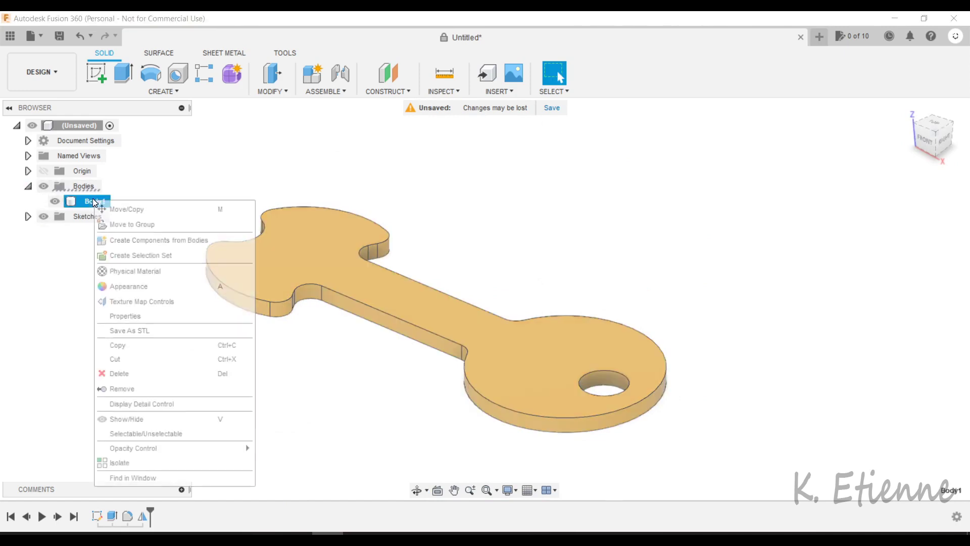
{"action": "left_click", "coordinate": [150, 331]}
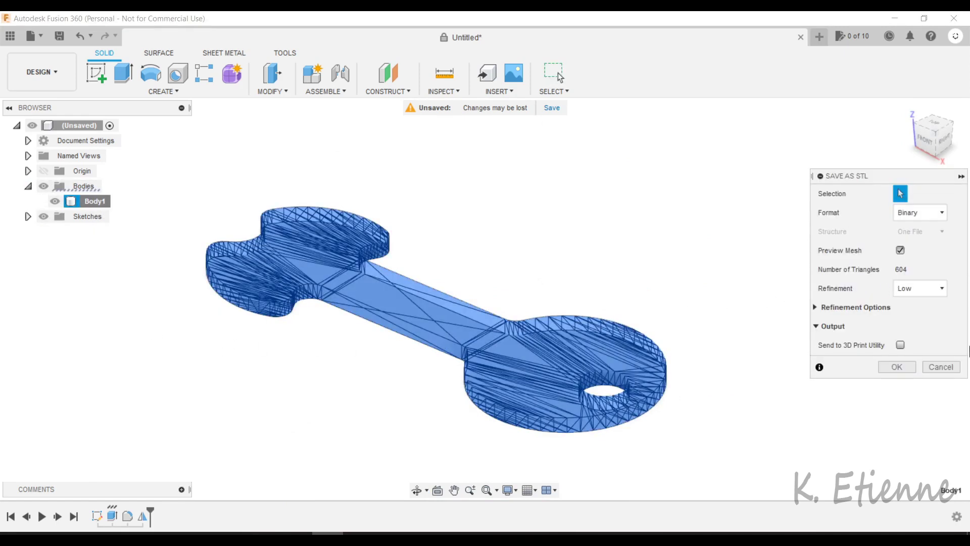
{"action": "left_click", "coordinate": [914, 368]}
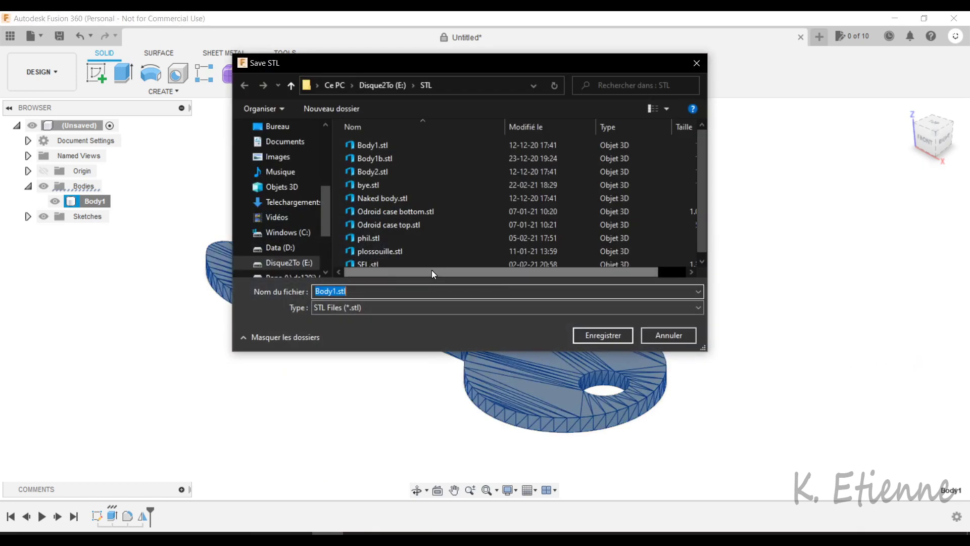
{"action": "scroll", "coordinate": [420, 209], "scroll_direction": "down", "scroll_amount": 1}
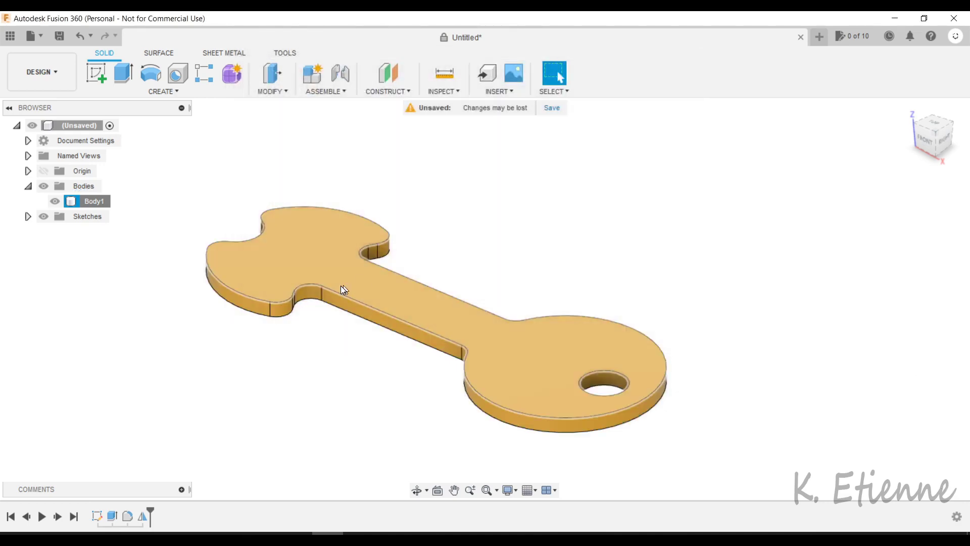
Step: Switch to the TOP view and save the design as 'trolley key'
{"action": "left_click", "coordinate": [933, 133]}
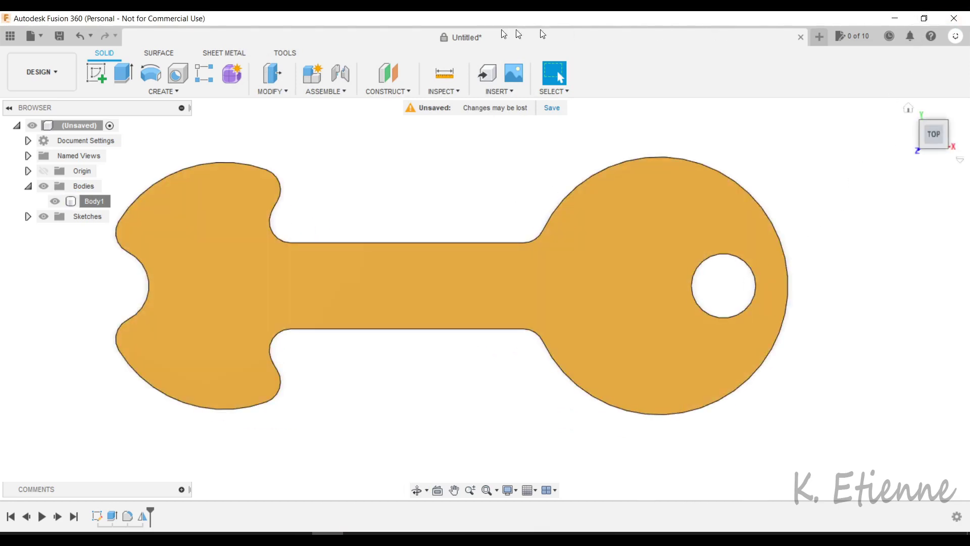
{"action": "left_click", "coordinate": [59, 40]}
{"action": "type", "text": "trolley key"}
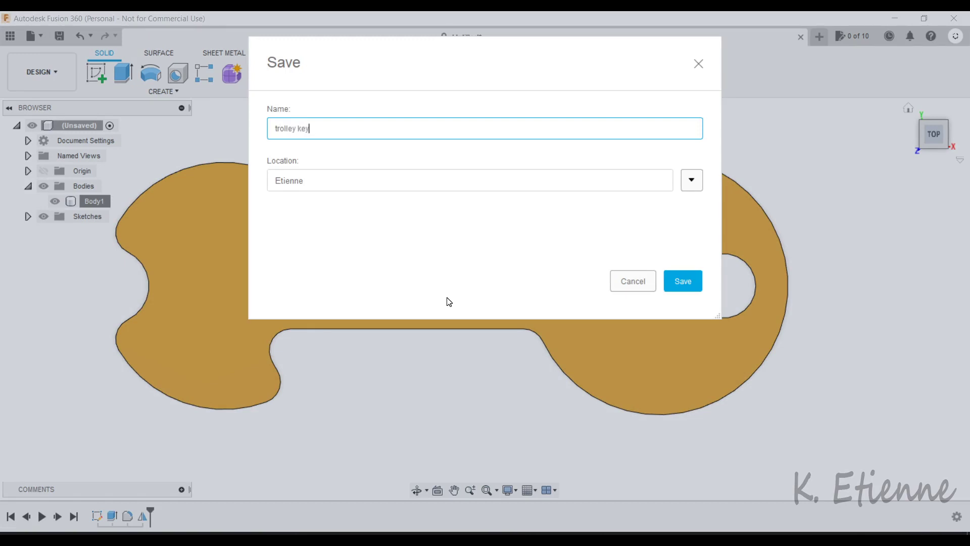
{"action": "key", "text": "Return"}
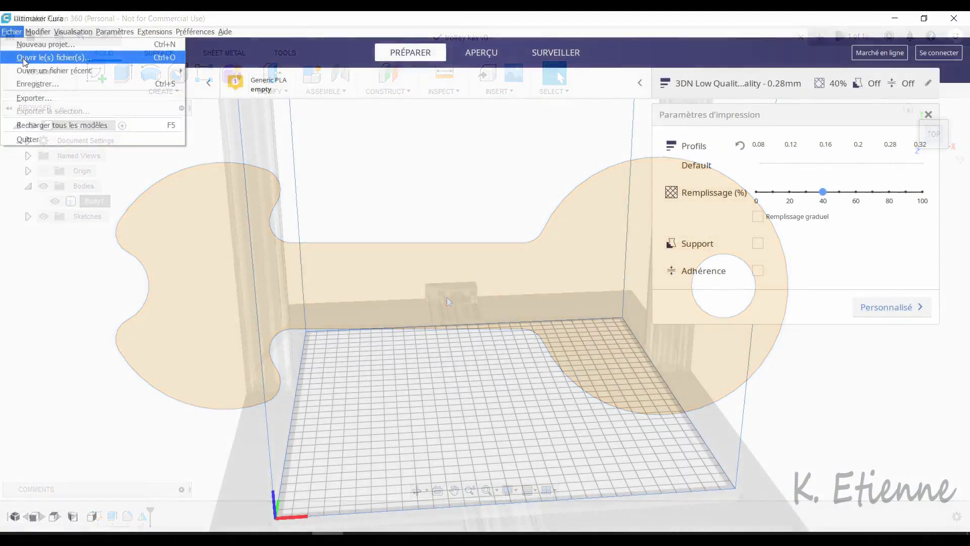
Step: Load Trolley key.stl onto the Ultimaker Cura build plate
{"action": "left_click", "coordinate": [25, 61]}
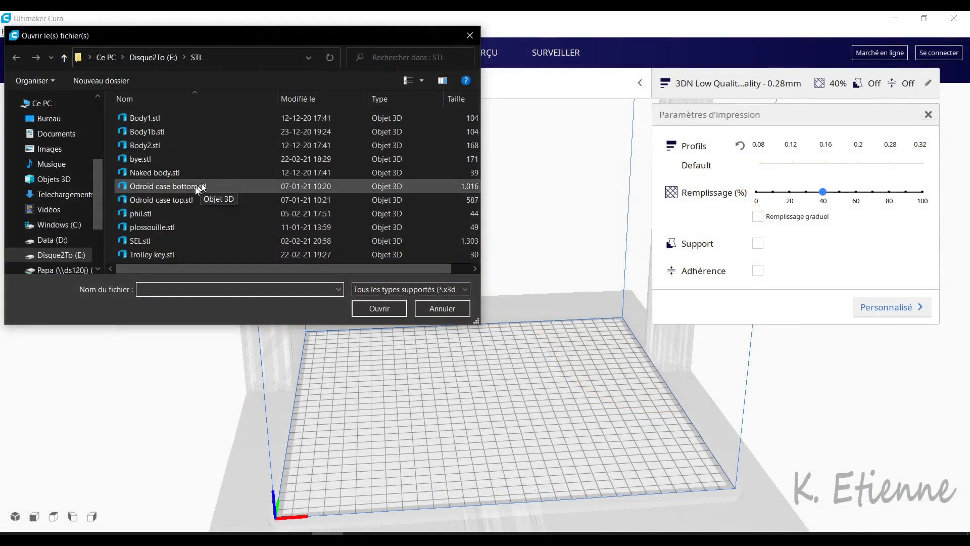
{"action": "left_click", "coordinate": [156, 254]}
{"action": "left_click", "coordinate": [375, 307]}
Step: Slice the selected key model for a 13 minute, 2 g print estimate
{"action": "left_click", "coordinate": [508, 397]}
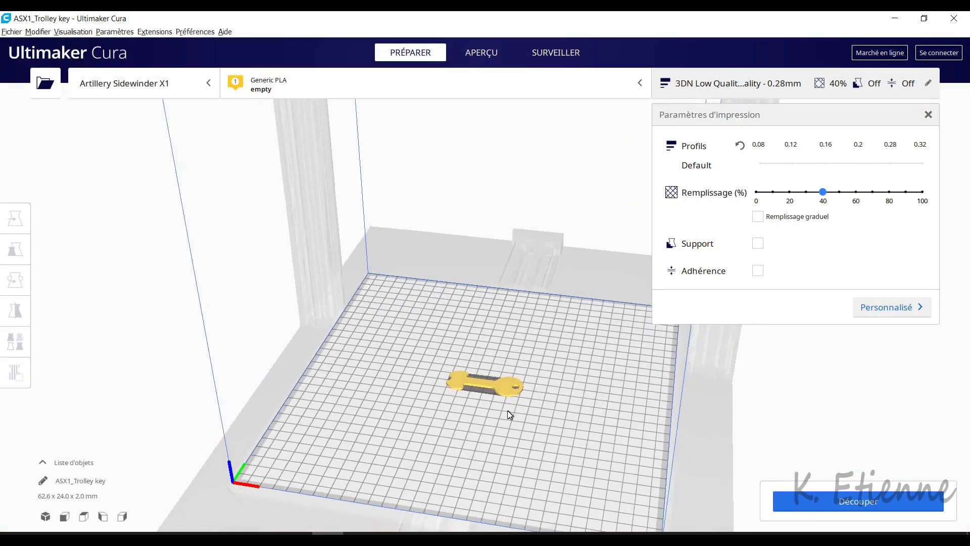
{"action": "scroll", "coordinate": [507, 410], "scroll_direction": "up", "scroll_amount": 10}
{"action": "scroll", "coordinate": [530, 252], "scroll_direction": "up", "scroll_amount": 3}
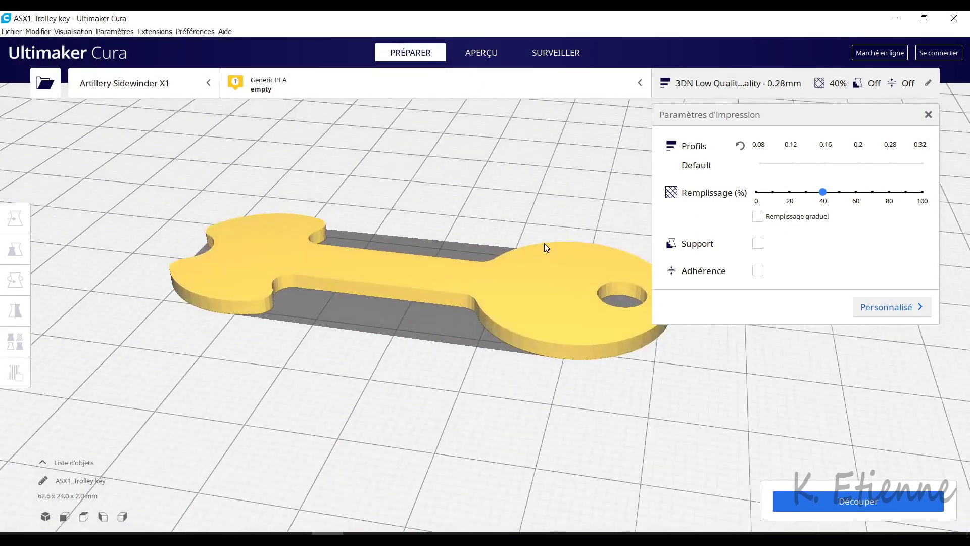
{"action": "scroll", "coordinate": [520, 232], "scroll_direction": "up", "scroll_amount": 3}
{"action": "scroll", "coordinate": [511, 248], "scroll_direction": "up", "scroll_amount": 2}
{"action": "scroll", "coordinate": [511, 249], "scroll_direction": "up", "scroll_amount": 3}
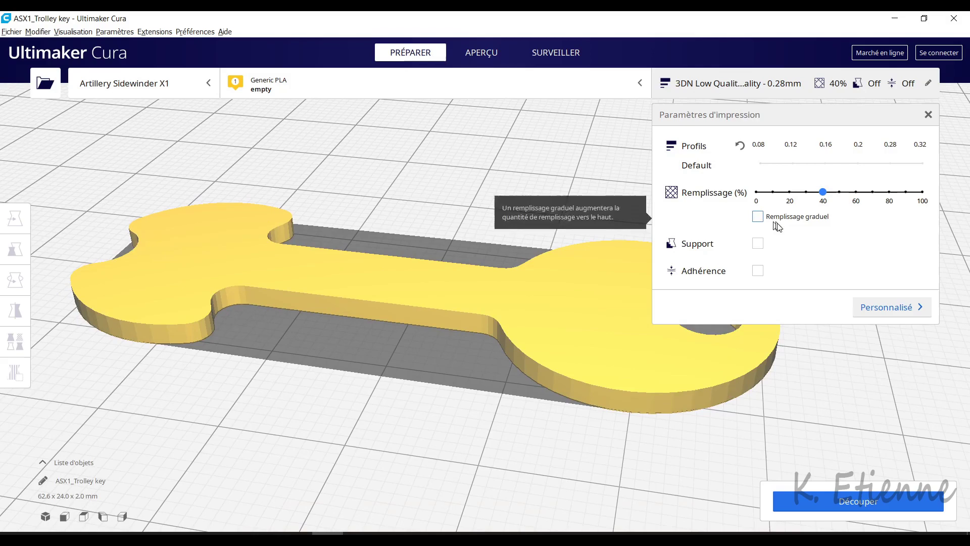
{"action": "left_click", "coordinate": [861, 494]}
Step: Inspect the sliced key's lower layers using the preview's layer slider
{"action": "left_click", "coordinate": [803, 501]}
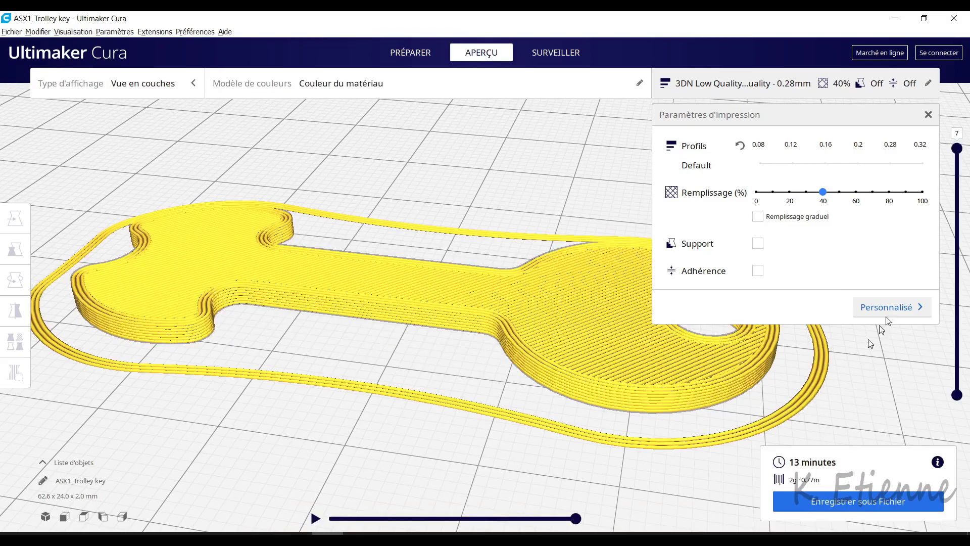
{"action": "left_click_drag", "start_coordinate": [957, 153], "coordinate": [943, 83]}
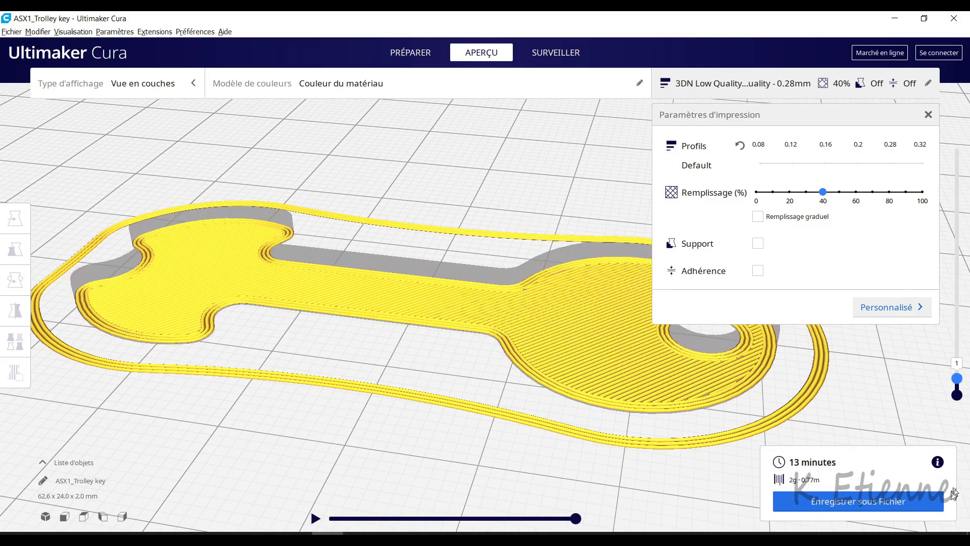